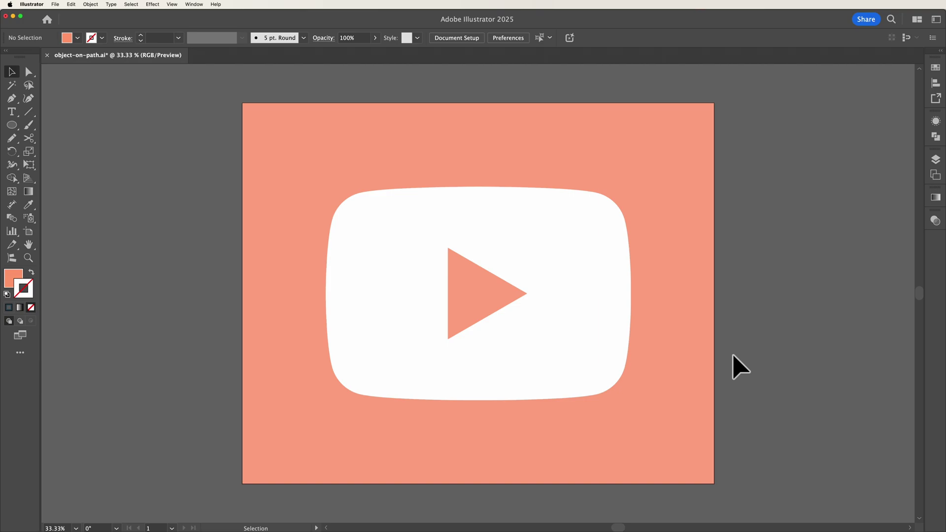
Step: Trace the play-button image with the default preset and show the Image Trace panel
left_click(492, 247)
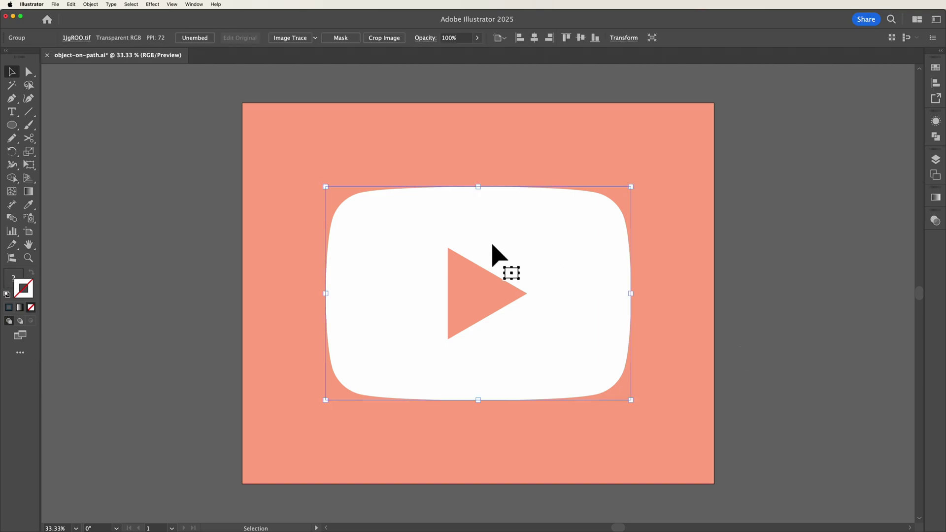
left_click(291, 38)
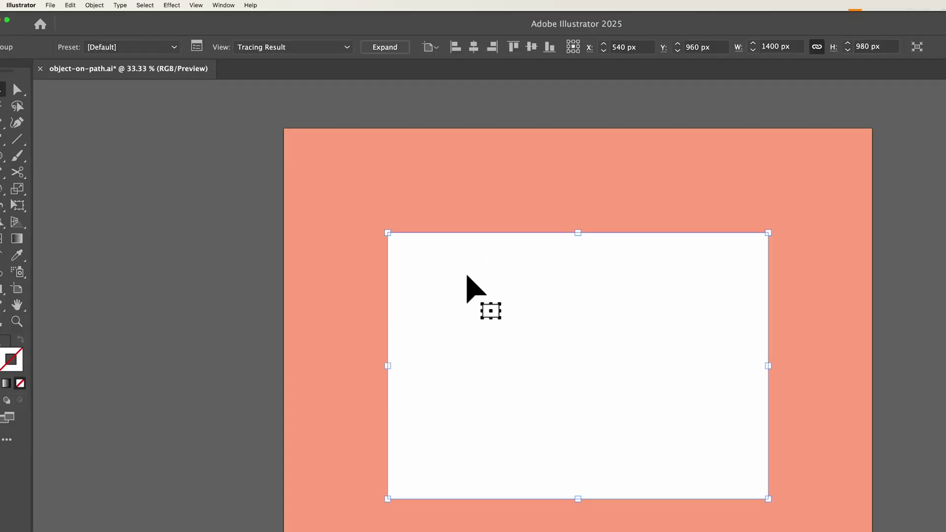
left_click(197, 46)
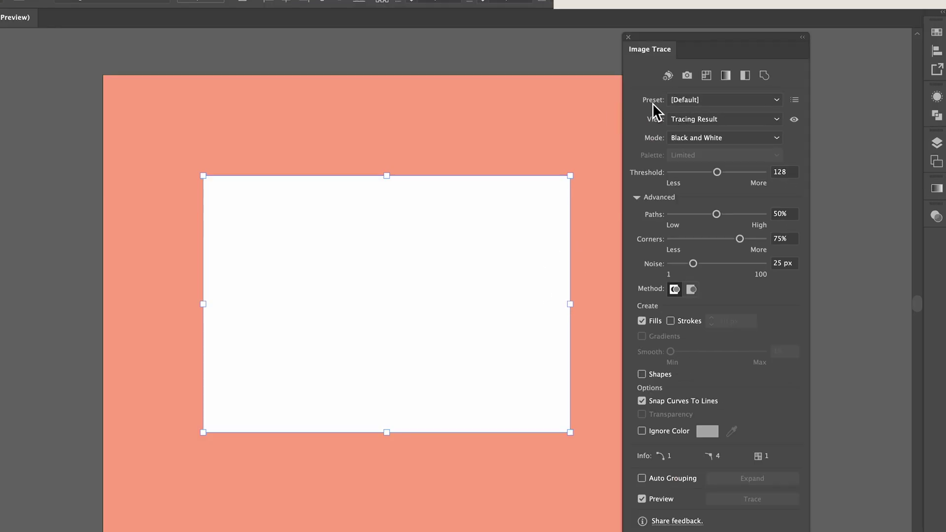
Step: Retrace the logo with the High Fidelity Photo preset and Transparency on, then expand it
left_click(734, 99)
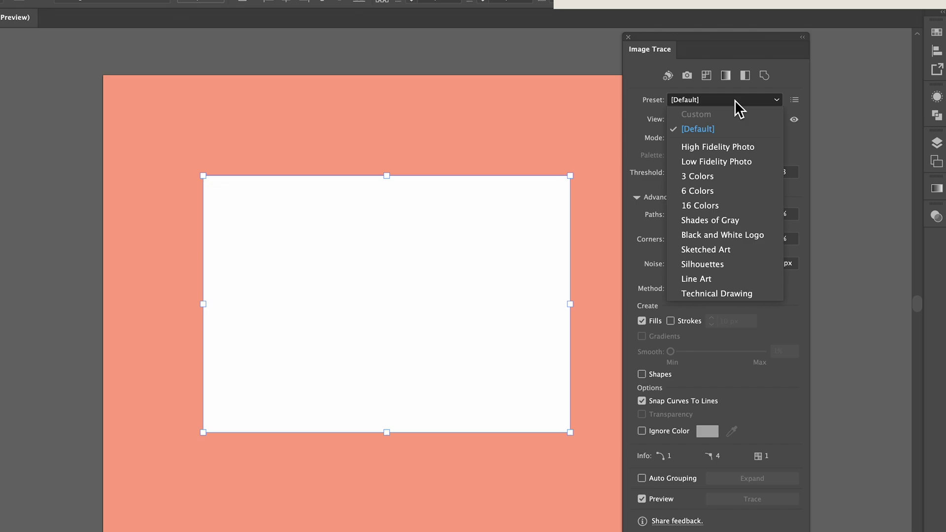
left_click(766, 150)
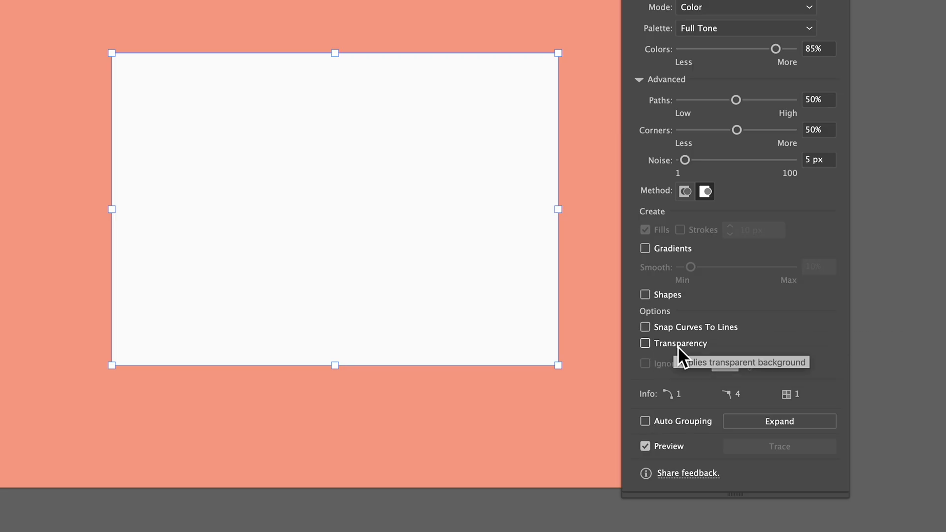
left_click(651, 347)
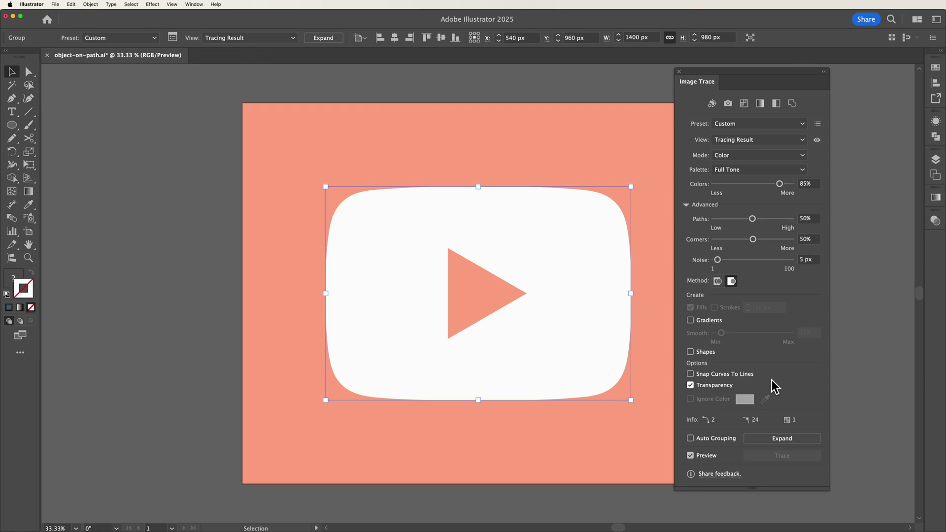
left_click(804, 438)
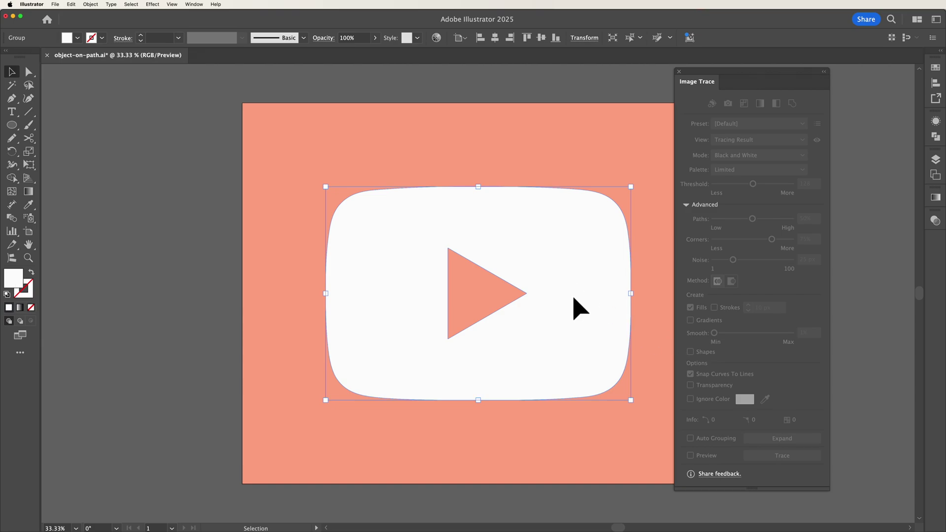
Step: Fill the traced play-button shape with black (000000) and deselect it
double_click(13, 290)
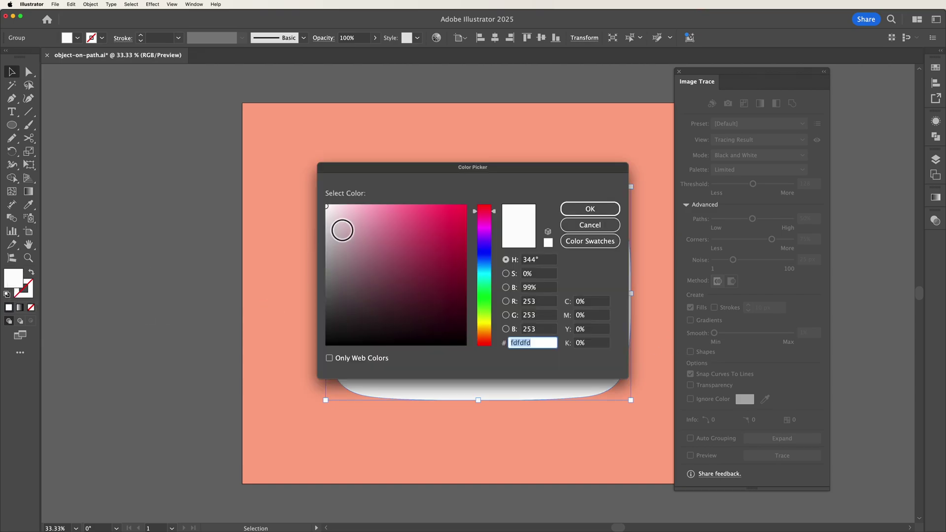
mouse_move(340, 227)
left_mouse_down()
mouse_move(331, 218)
mouse_move(363, 329)
mouse_move(331, 355)
left_mouse_up()
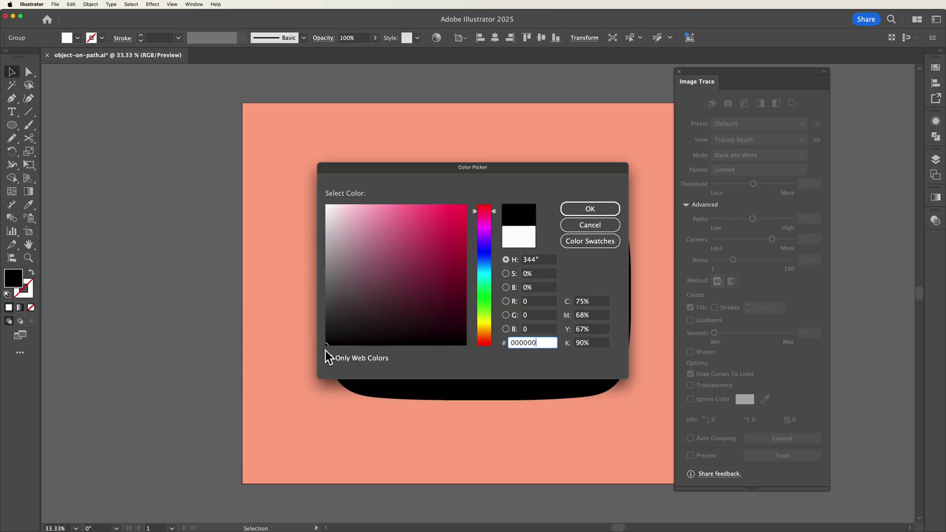
left_click(590, 211)
left_click(592, 156)
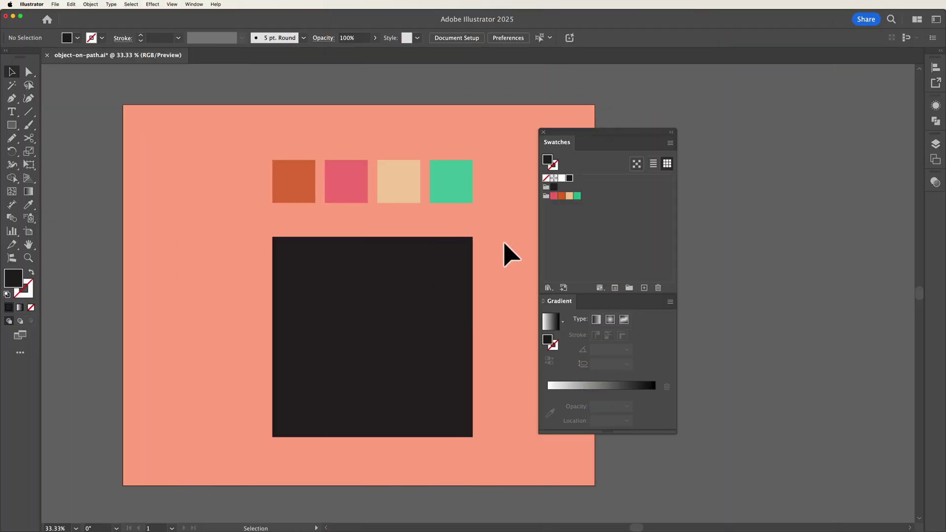
Step: Give the dark square a linear gradient and turn its black stop orange from a swatch
left_click(404, 291)
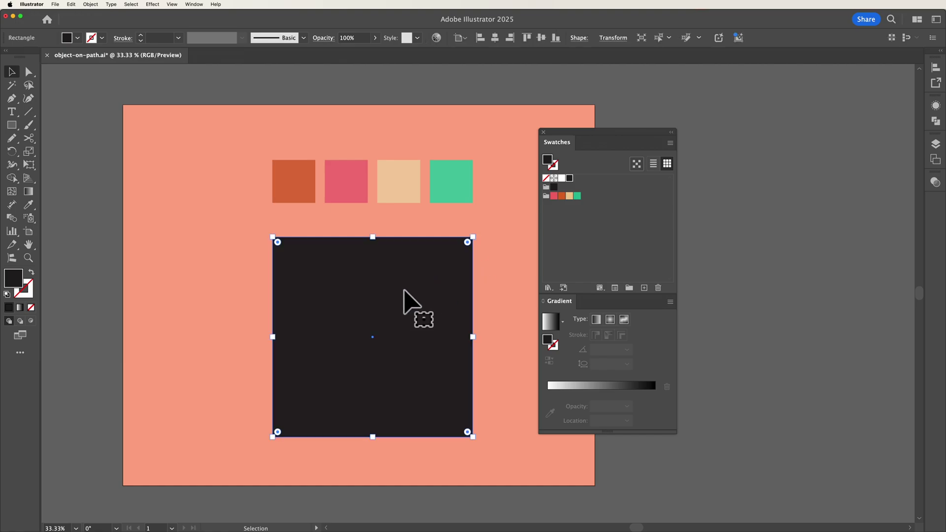
left_click(608, 385)
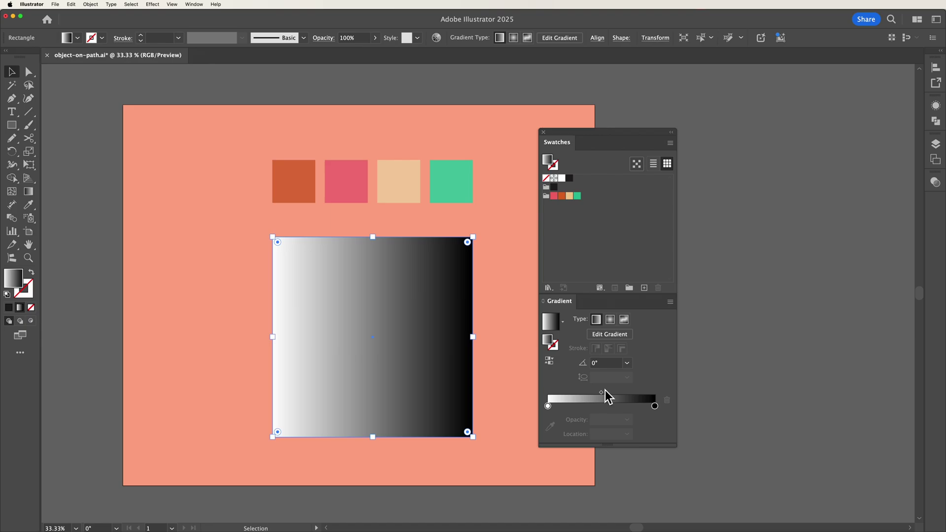
left_click(655, 406)
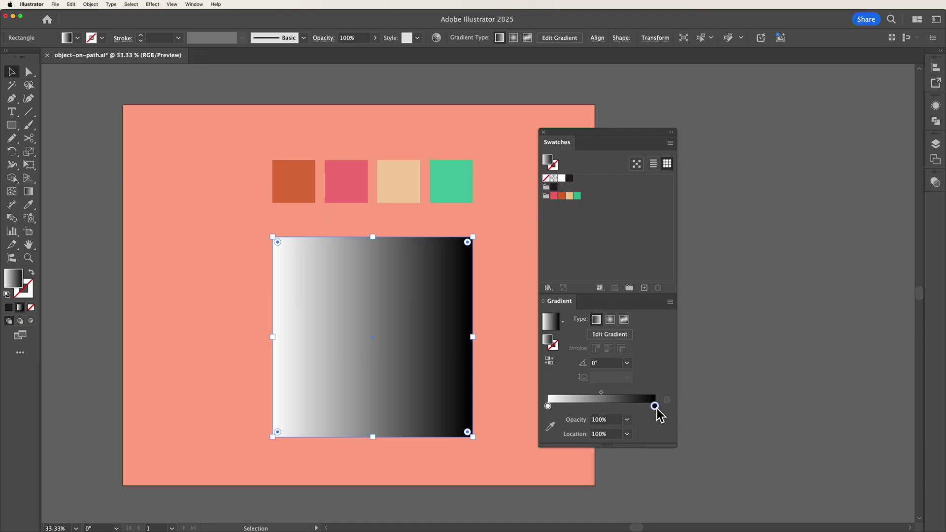
left_click(553, 429)
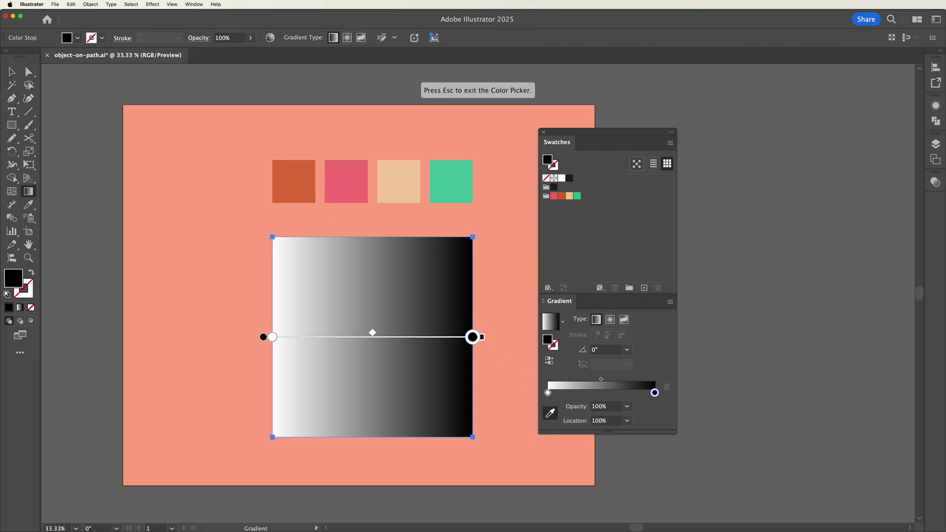
left_click(311, 196)
Step: Add green and peach gradient stops, then reset to plain white-to-black and deselect
left_click(602, 392)
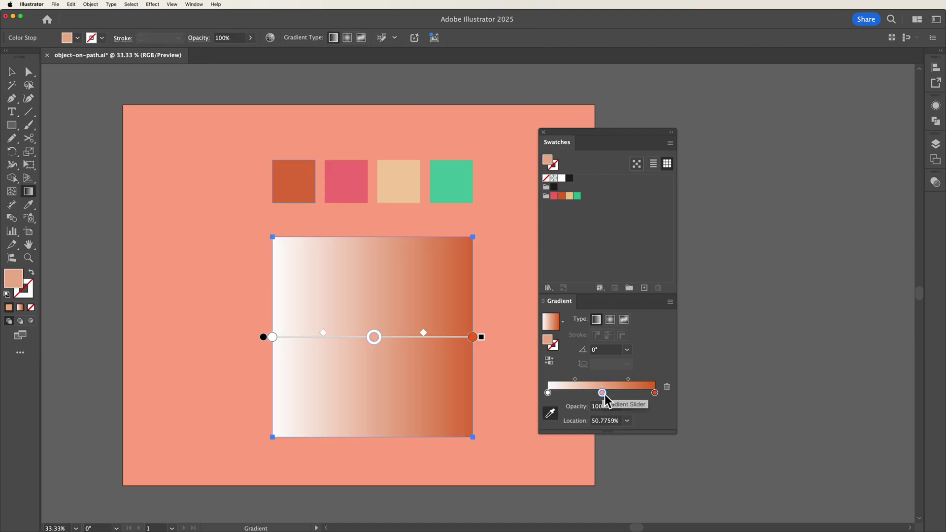
left_click(556, 416)
left_click(448, 190)
left_click(575, 394)
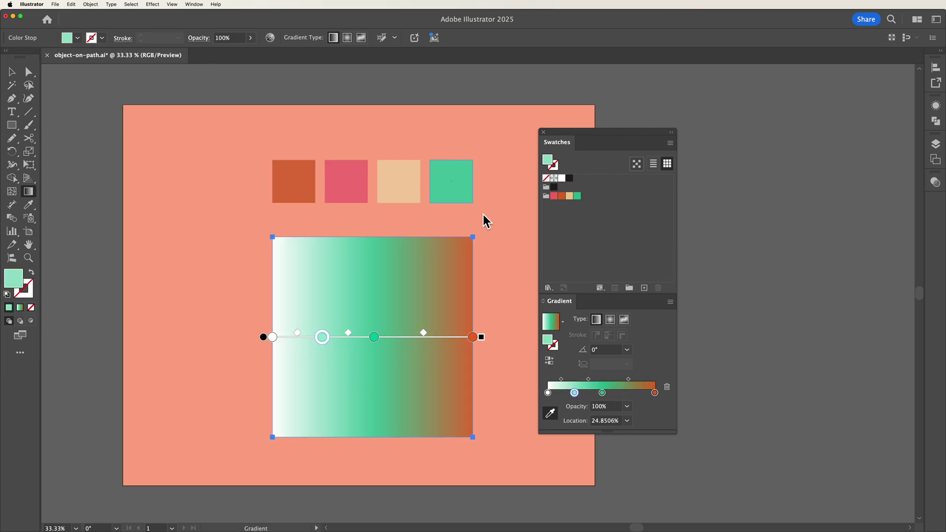
left_click(400, 182)
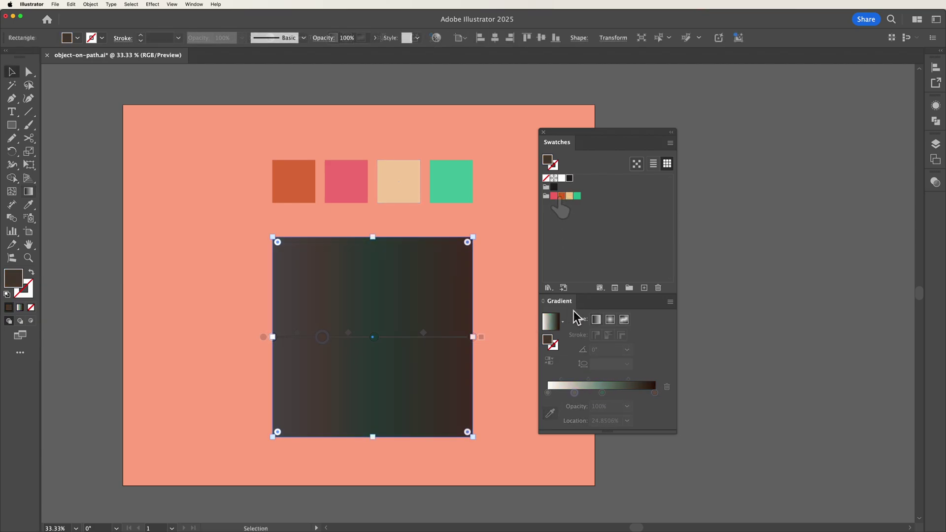
left_click(552, 321)
left_click(693, 291)
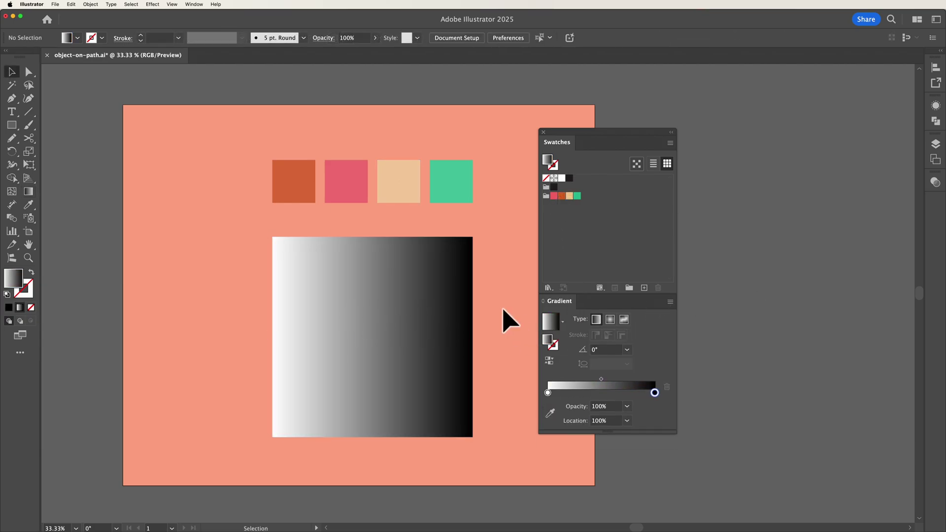
Step: Apply the four-colour swatch group to the square's gradient slider, then deselect
left_click(465, 275)
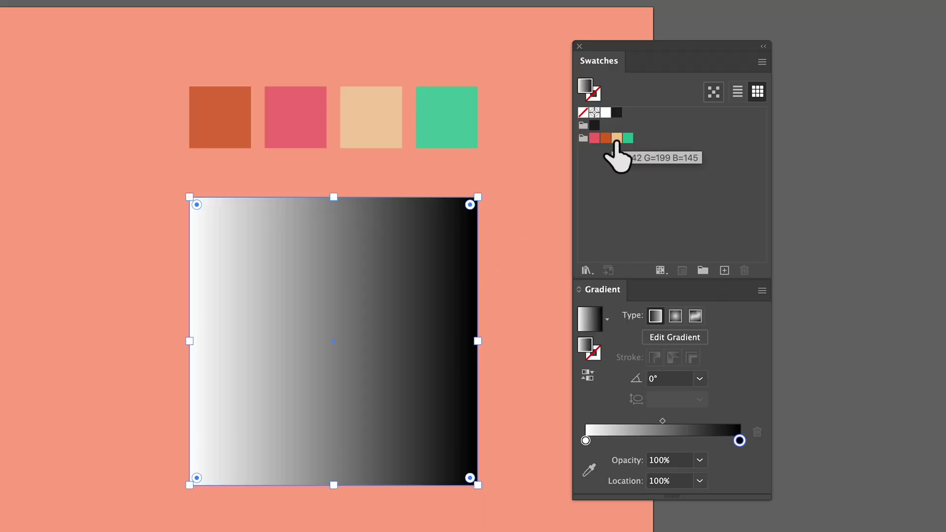
left_click(582, 139)
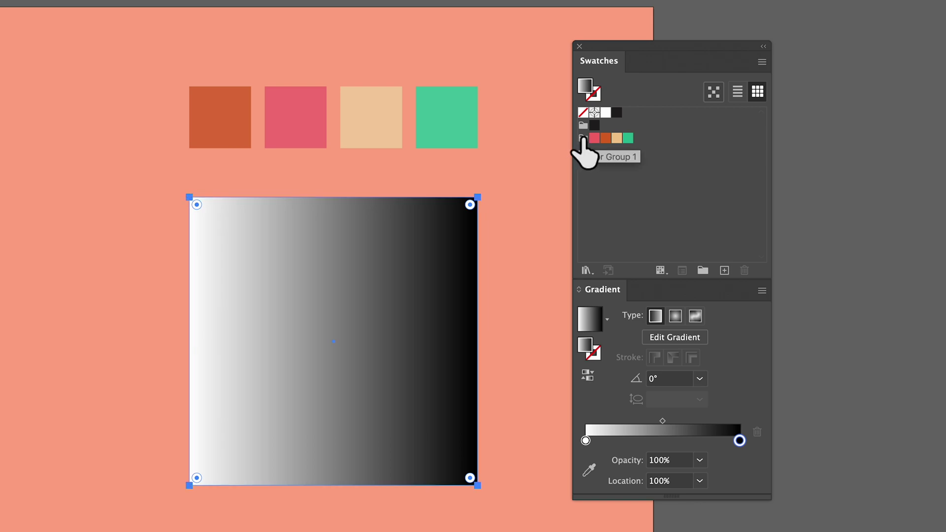
left_click_drag(582, 139, 649, 427)
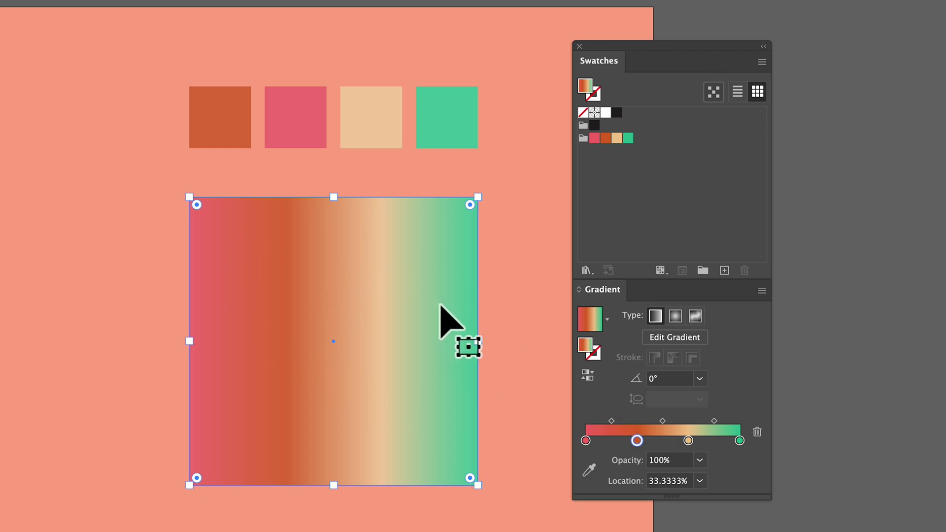
left_click(503, 257)
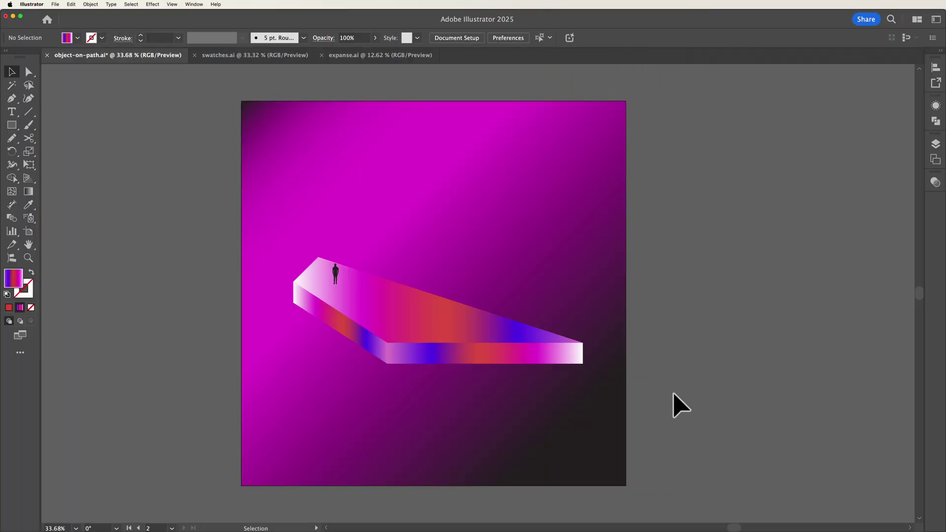
Step: Trace the magenta platform image with default settings and show the Image Trace panel
left_click(447, 284)
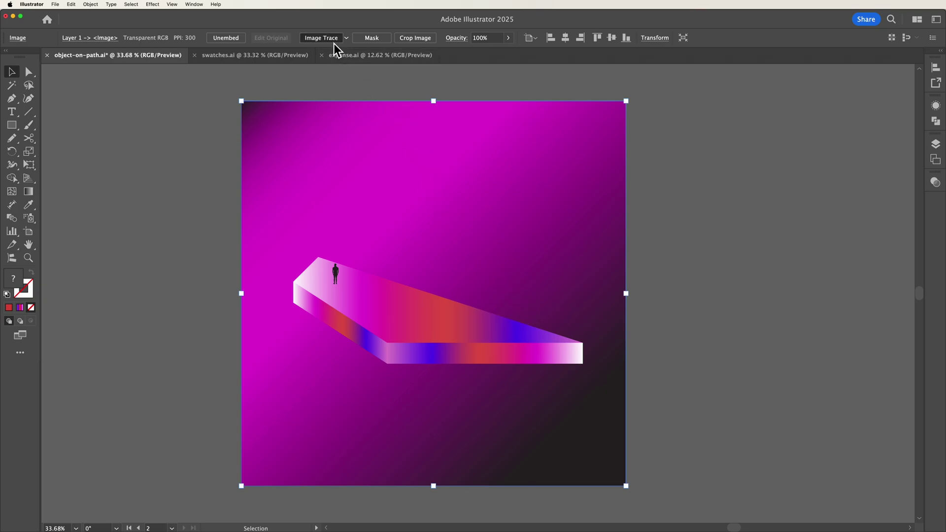
left_click(321, 38)
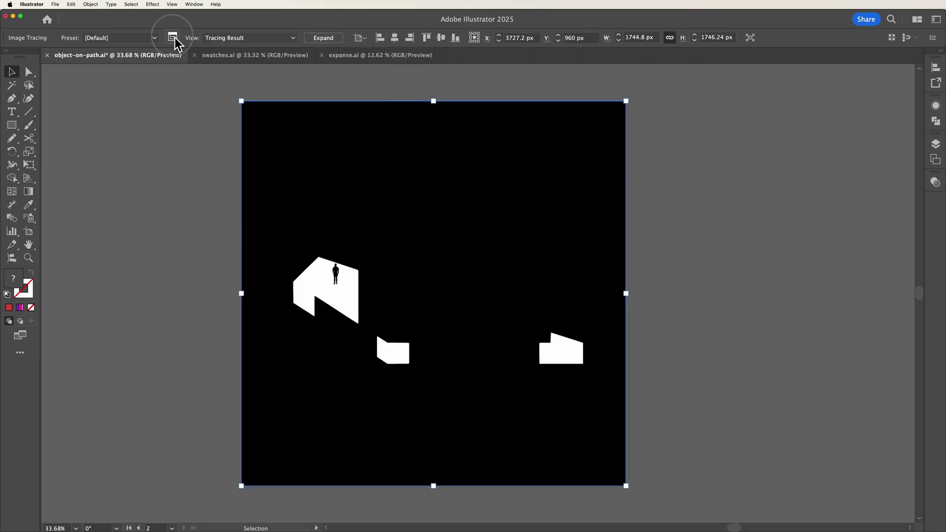
left_click(173, 38)
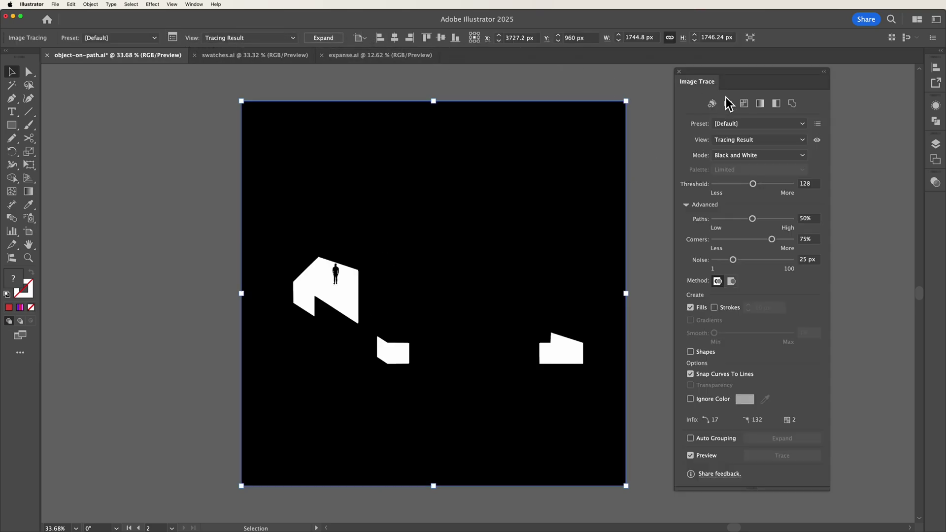
Step: Retrace the magenta scene with the High Fidelity Photo preset and zoom in to inspect it
left_click(799, 124)
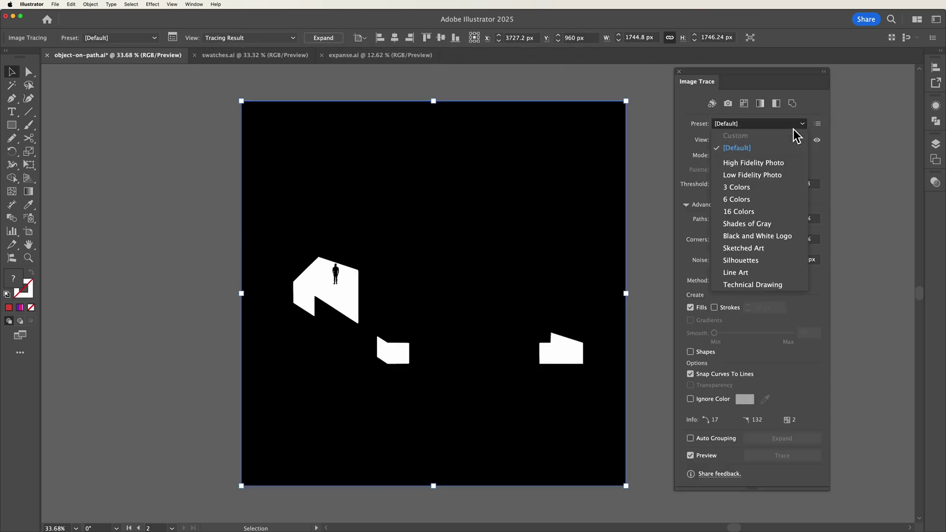
left_click(790, 166)
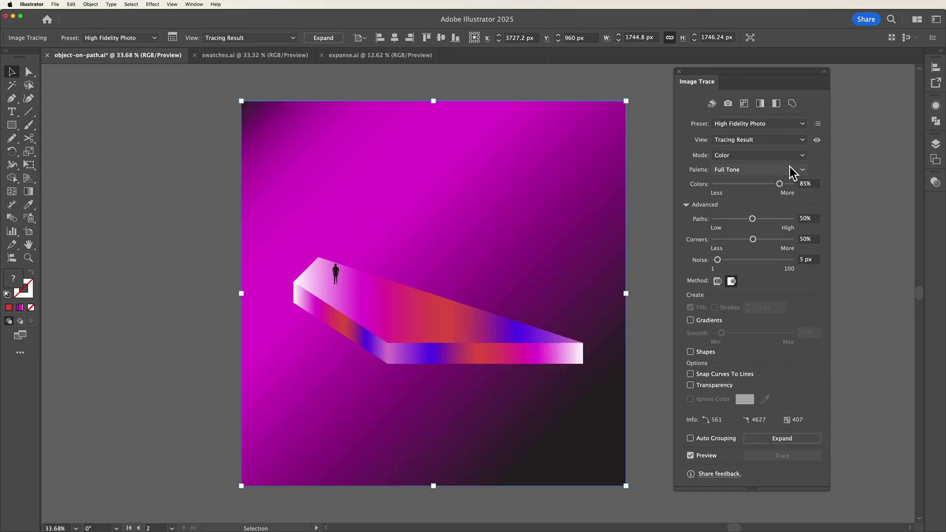
key("z")
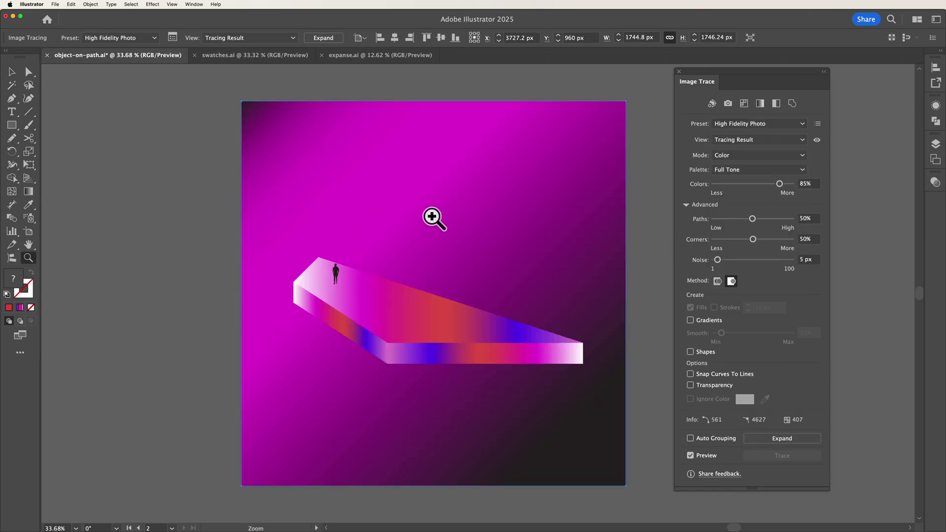
left_click_drag(431, 215, 388, 220)
key("space")
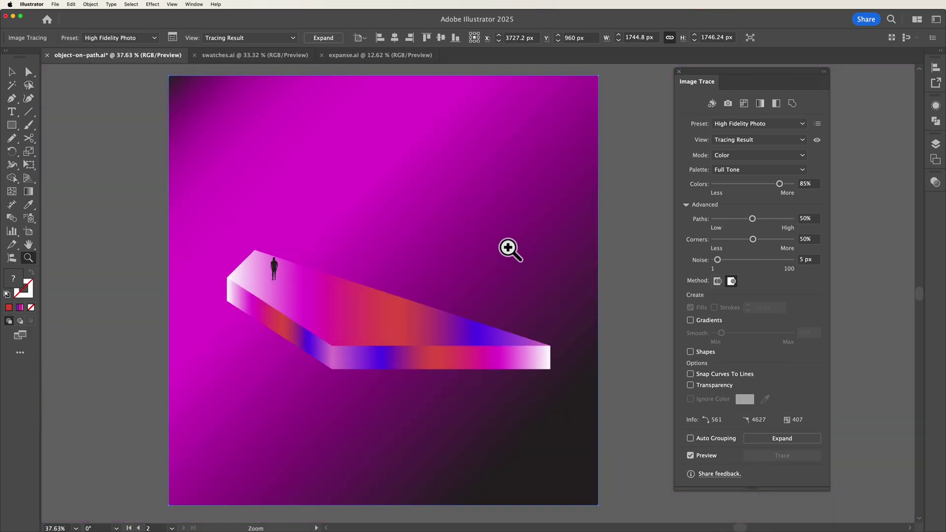
key("v")
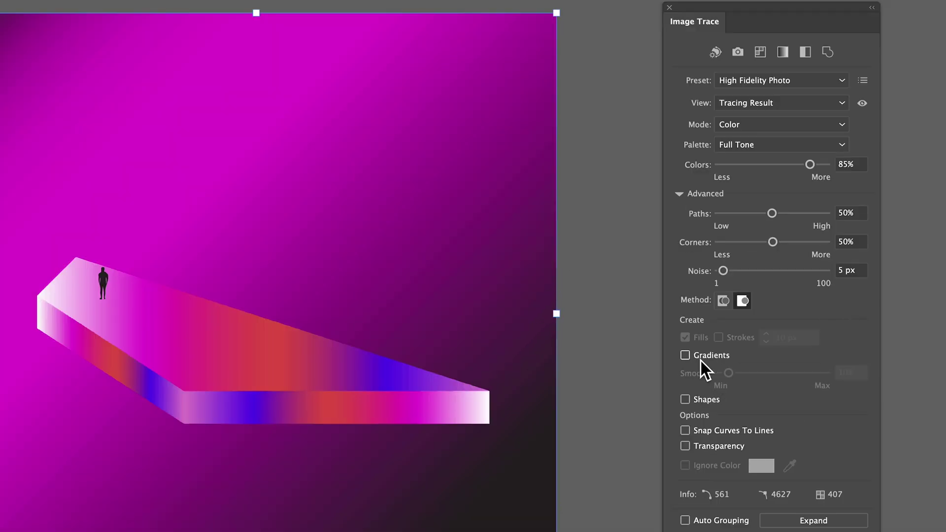
Step: Turn on Gradients in the trace and set Smooth to 100%
left_click(684, 355)
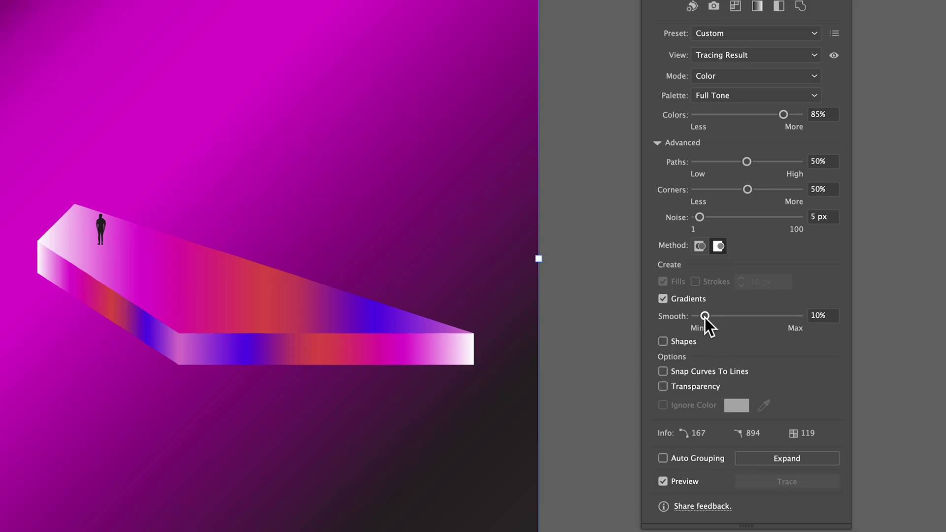
left_click_drag(709, 318, 808, 324)
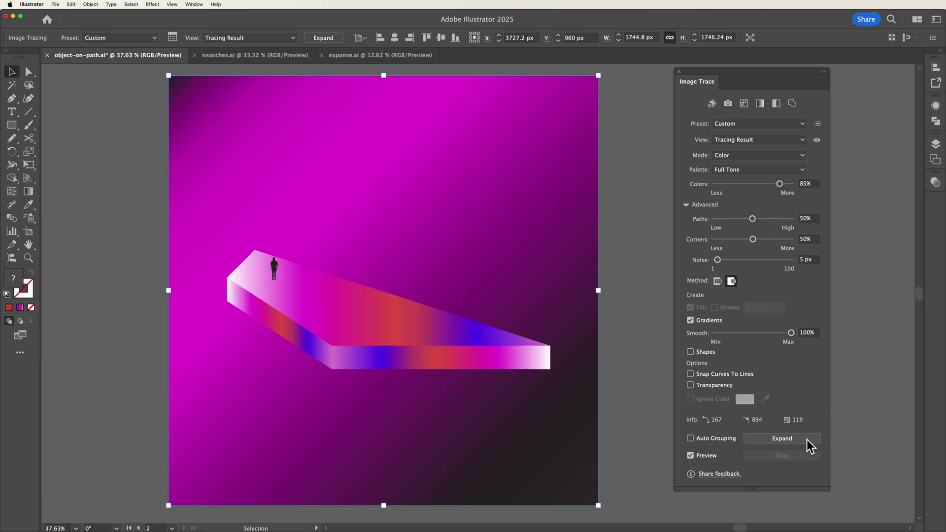
Step: Expand the gradient trace of the magenta scene and reselect the resulting group
left_click(804, 439)
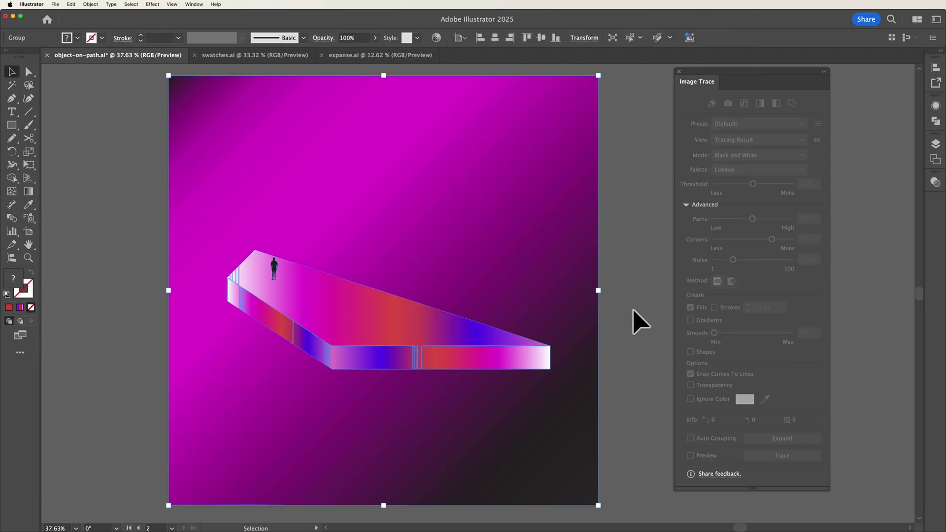
left_click(620, 351)
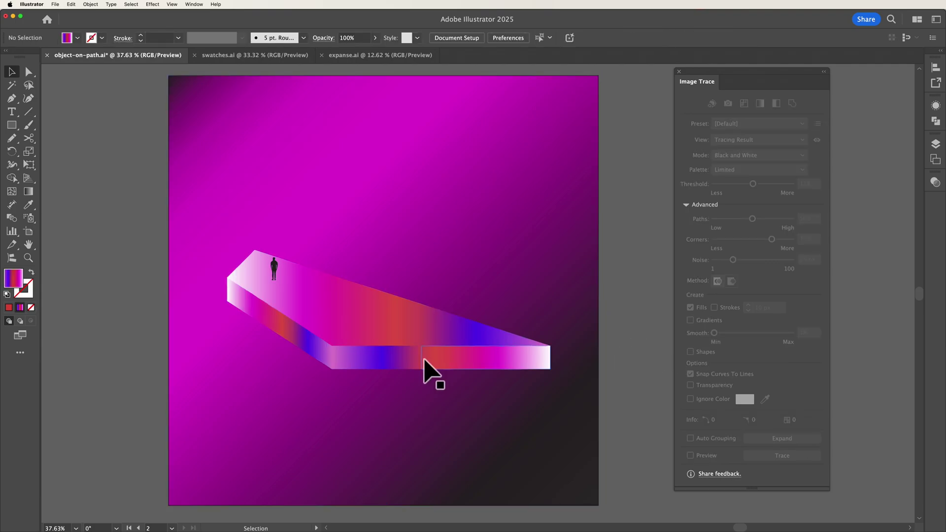
left_click(414, 359)
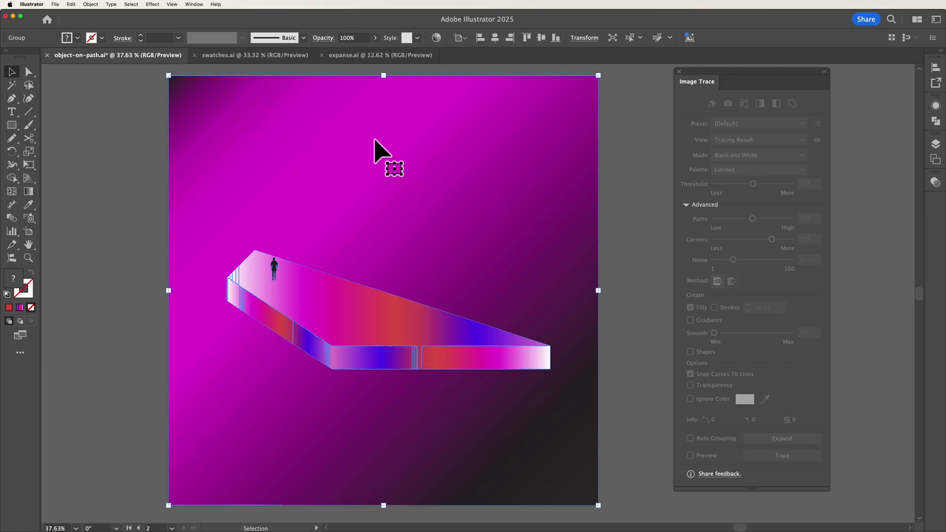
Step: Ungroup the expanded trace artwork
left_click(616, 227)
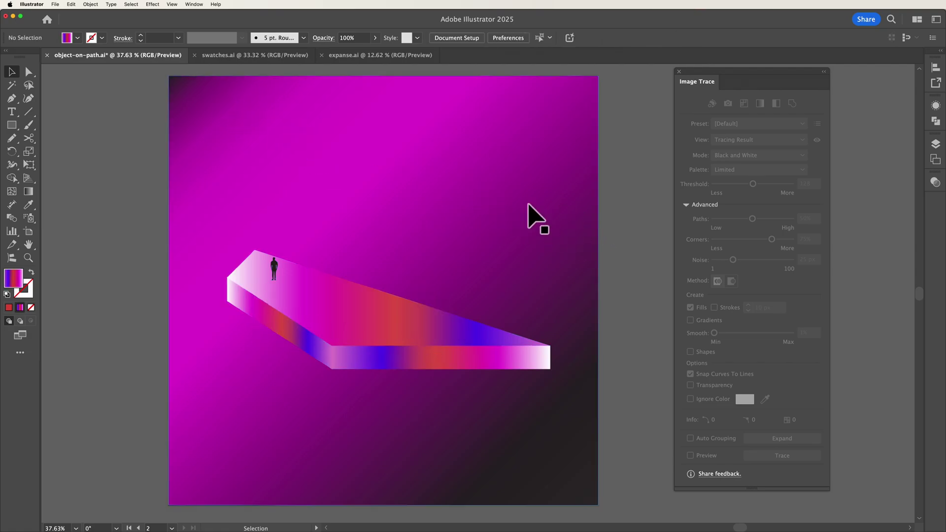
left_click(507, 212)
right_click(503, 207)
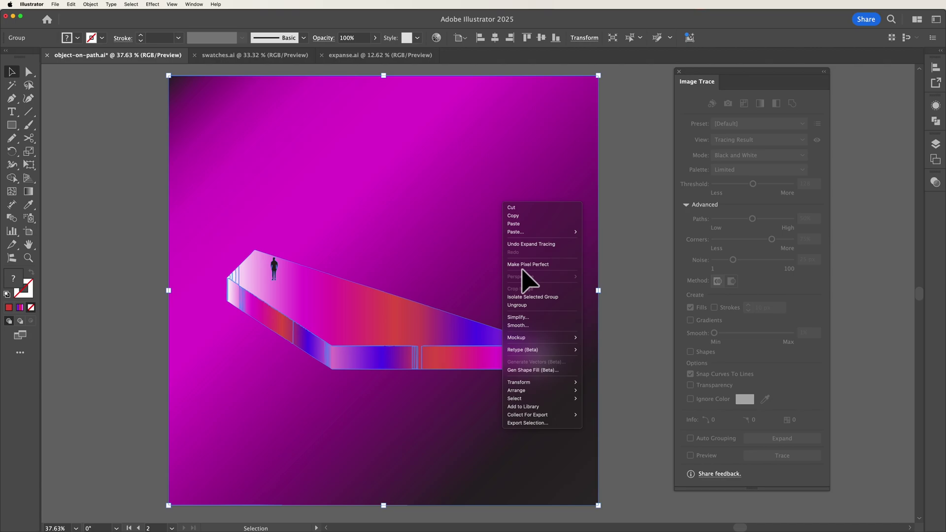
left_click(542, 306)
Step: Redirect the background rectangle's gradient diagonally from bottom-left to top-right with the Gradient tool
left_click(612, 257)
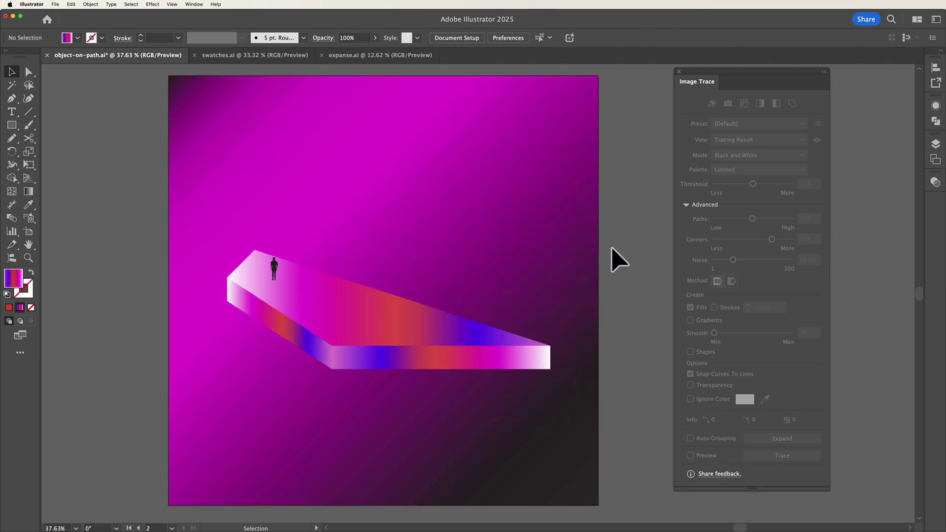
left_click(475, 195)
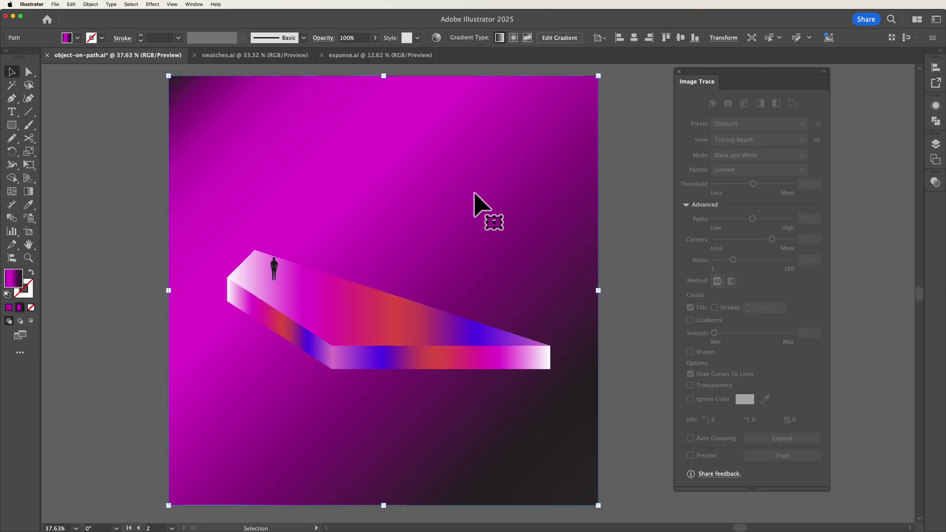
left_click(28, 192)
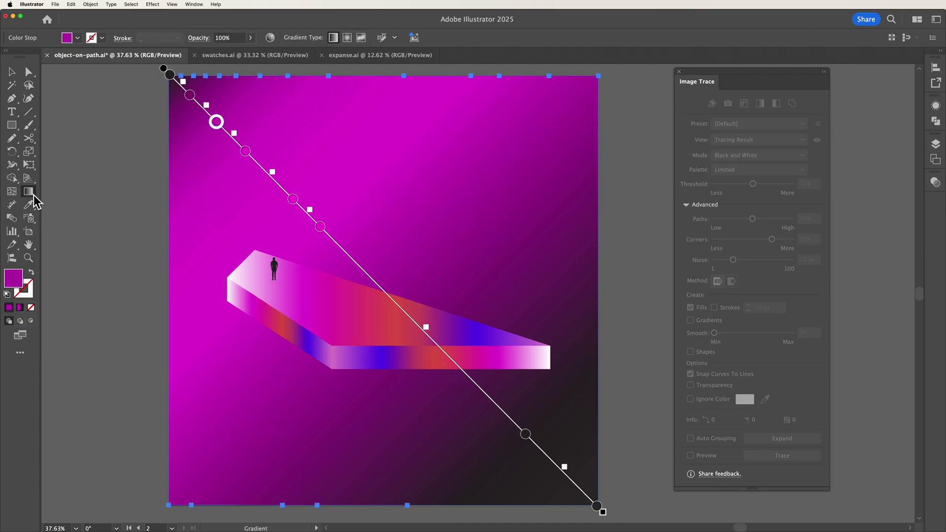
left_click_drag(207, 87, 661, 298)
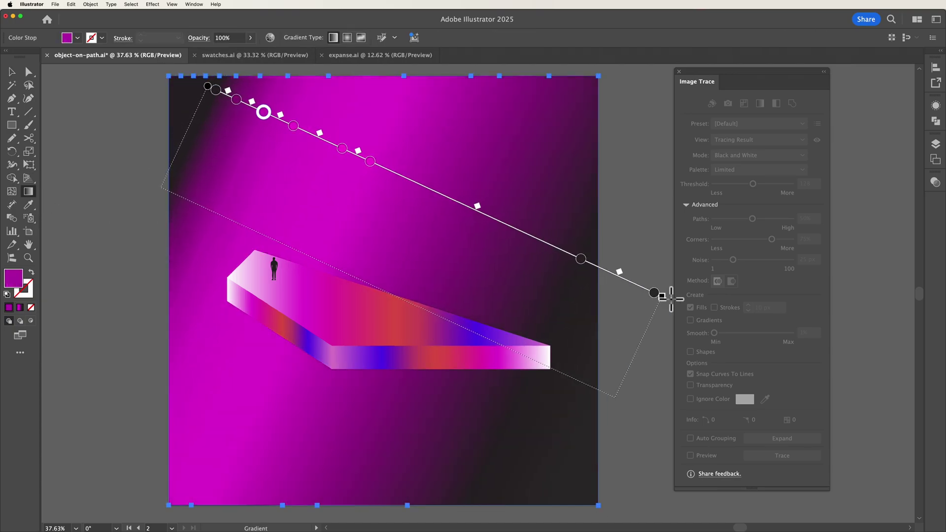
left_click_drag(170, 451, 618, 129)
left_click_drag(542, 253, 521, 241)
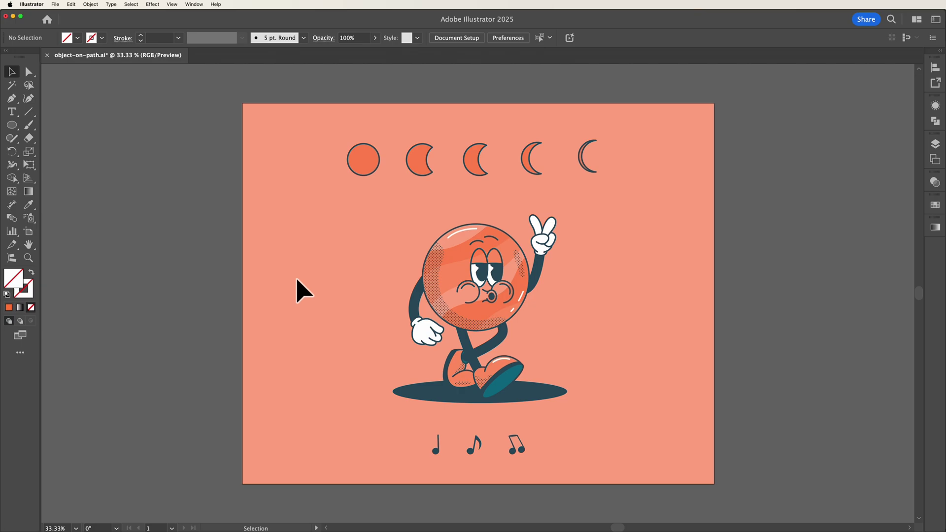
Step: Draw a large unfilled circle, about 1240 px across, centred on the character's face
left_click_drag(325, 175, 611, 148)
left_click(647, 275)
left_click(11, 127)
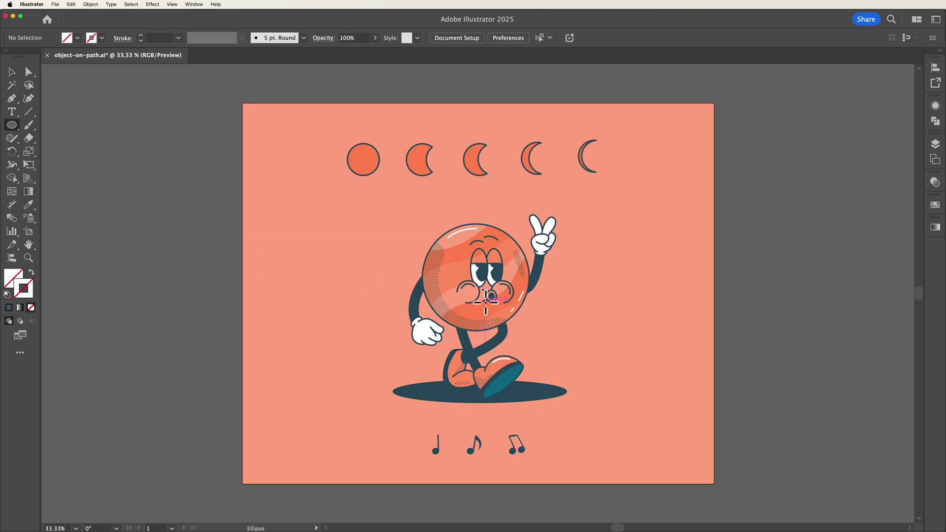
mouse_move(485, 295)
left_mouse_down()
mouse_move(545, 344)
mouse_move(620, 431)
left_mouse_up()
Step: Nudge the circle slightly down and left, then select it together with the row of moons
key("v")
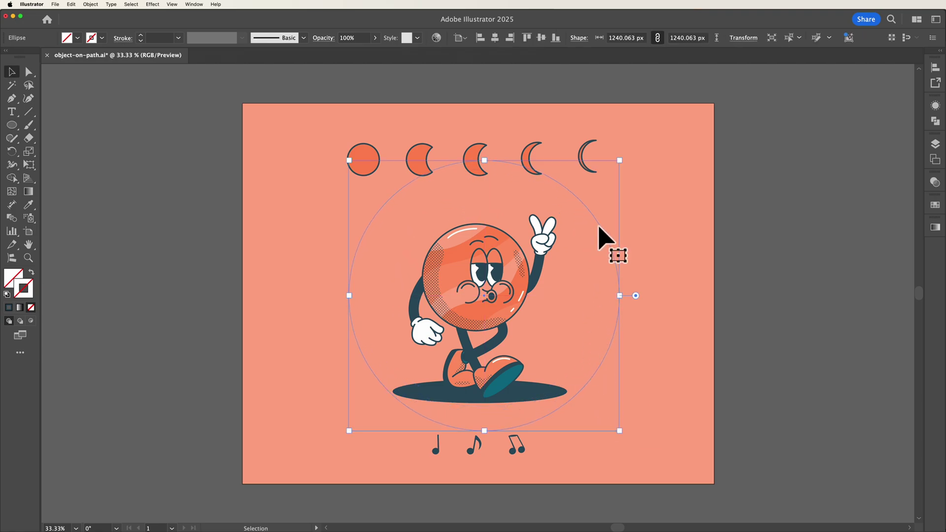
left_click_drag(599, 225, 597, 236)
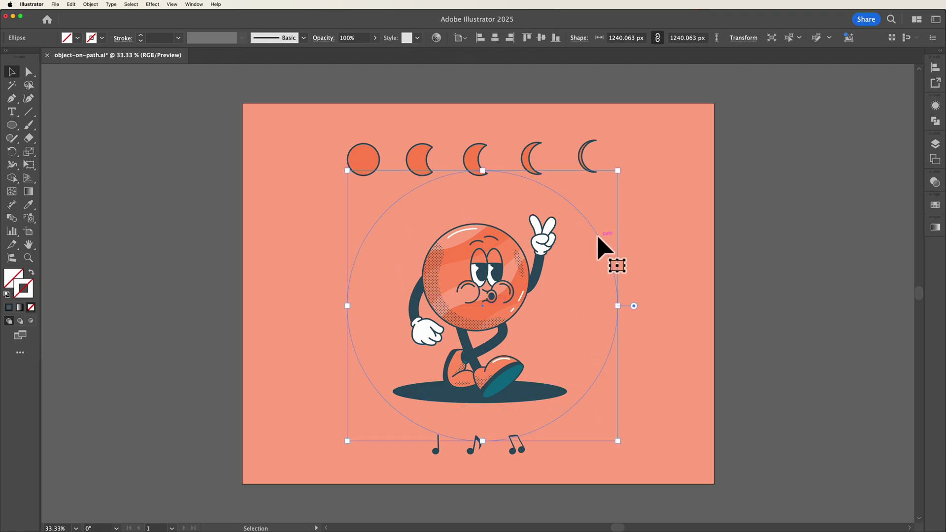
left_click_drag(337, 127, 607, 152)
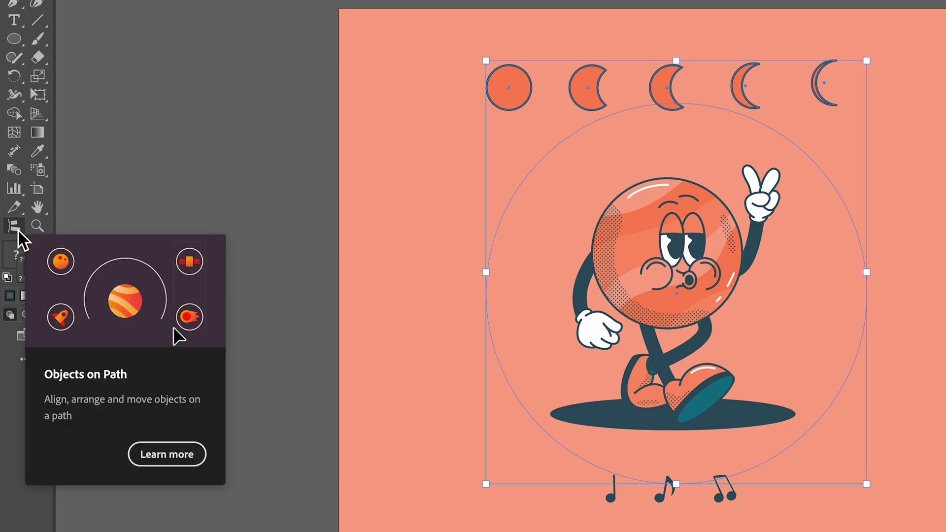
Step: Attach the five moons to the circle with Objects on Path, then rotate and respace them, starting at the top left
left_click(19, 230)
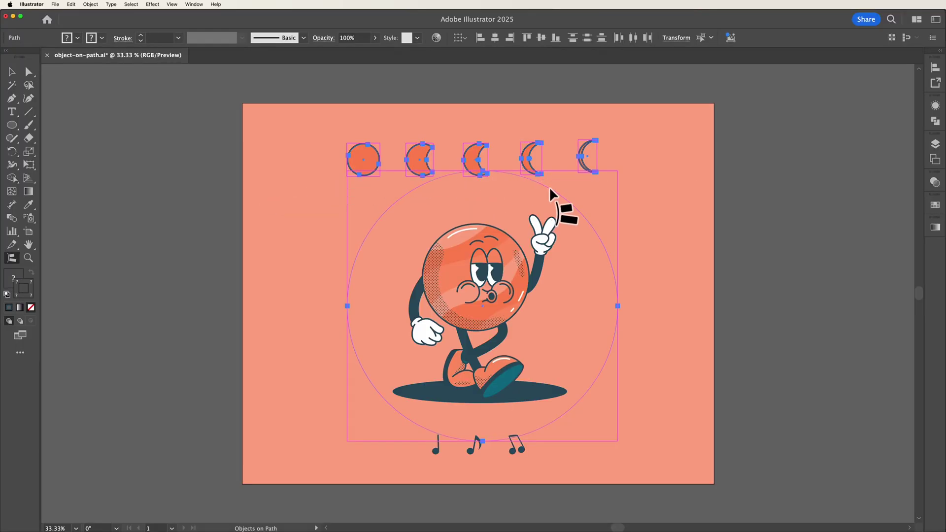
left_click(549, 188)
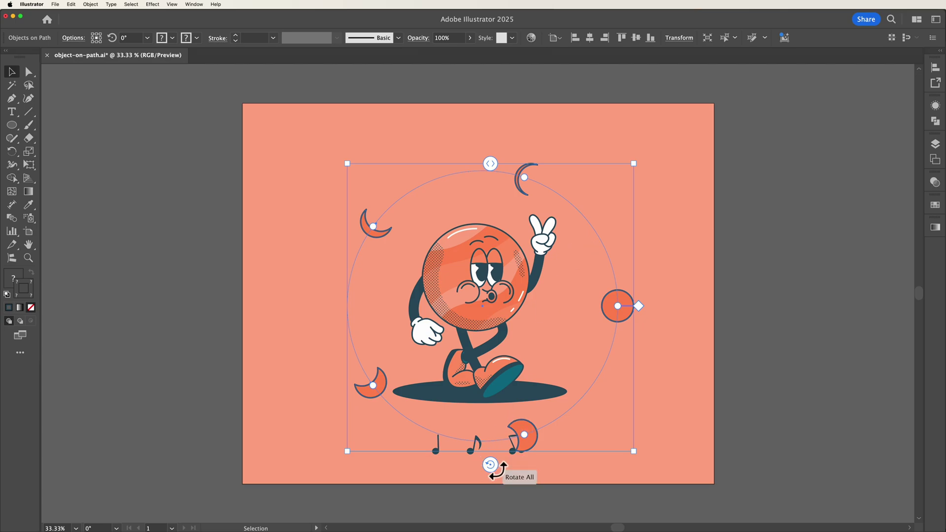
left_click_drag(490, 465, 494, 456)
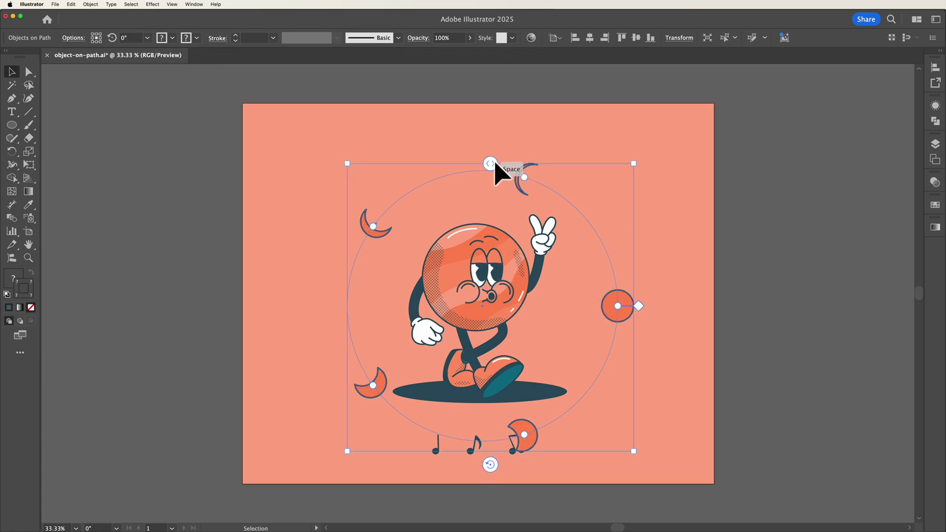
left_click_drag(490, 163, 399, 254)
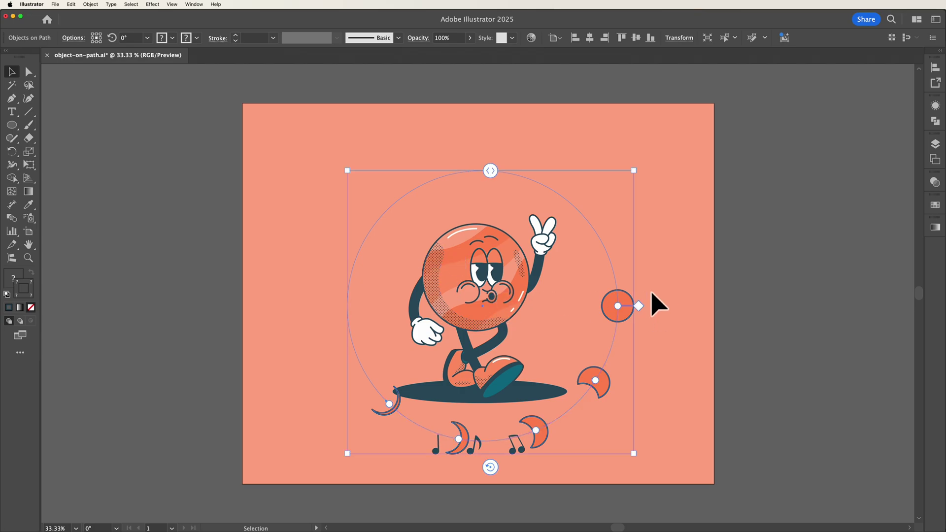
left_click_drag(639, 305, 366, 251)
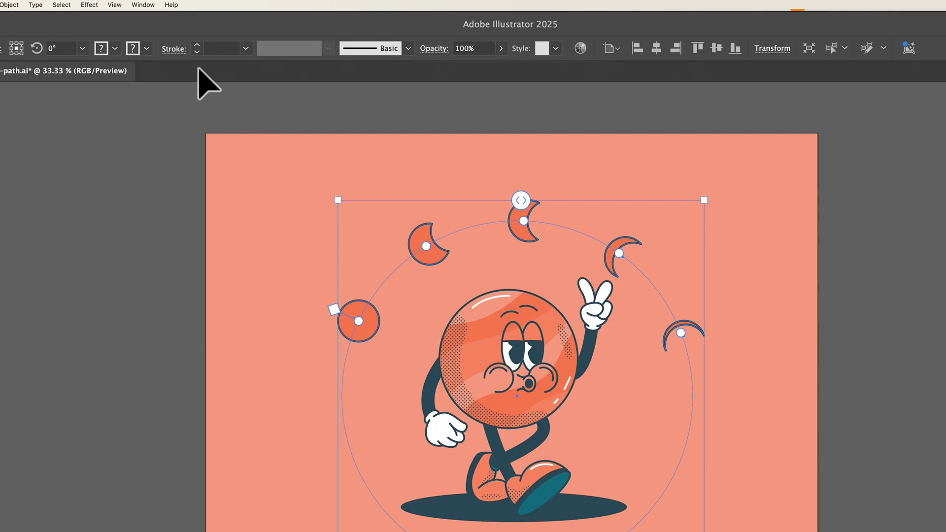
Step: Show the Properties panel and change the moons' pivot attachment point so they sit outside the circle
left_click(140, 5)
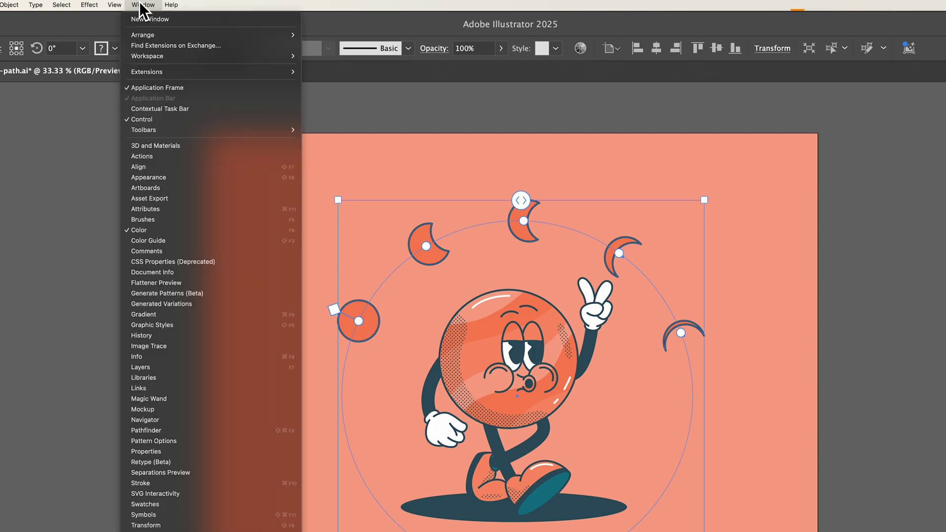
left_click(201, 449)
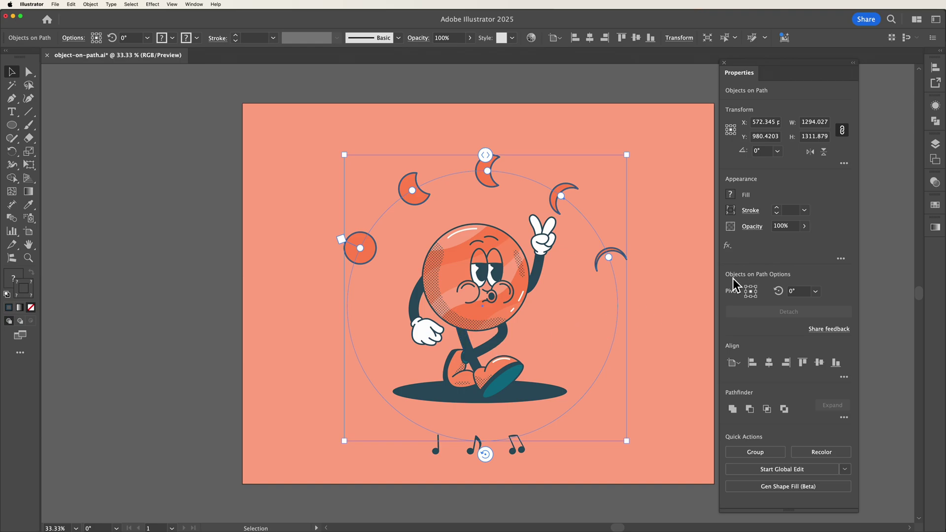
left_click(752, 293)
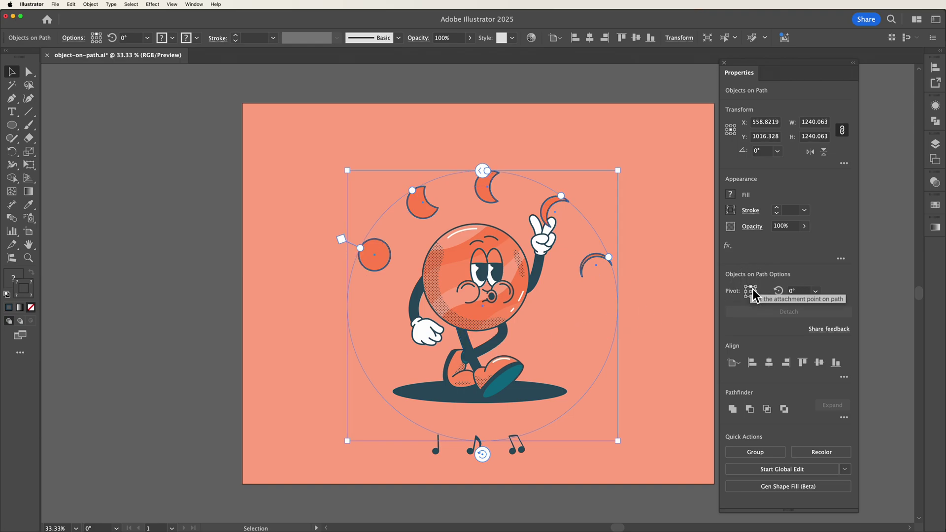
left_click(756, 294)
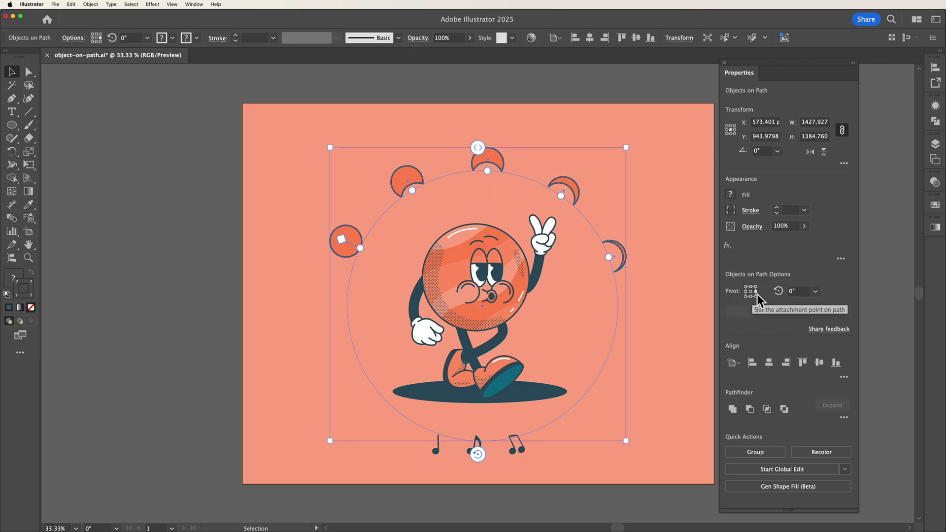
left_click(749, 294)
Step: Deselect the moons and draw a short pencil curve trailing right from the character's mouth
left_click(583, 264)
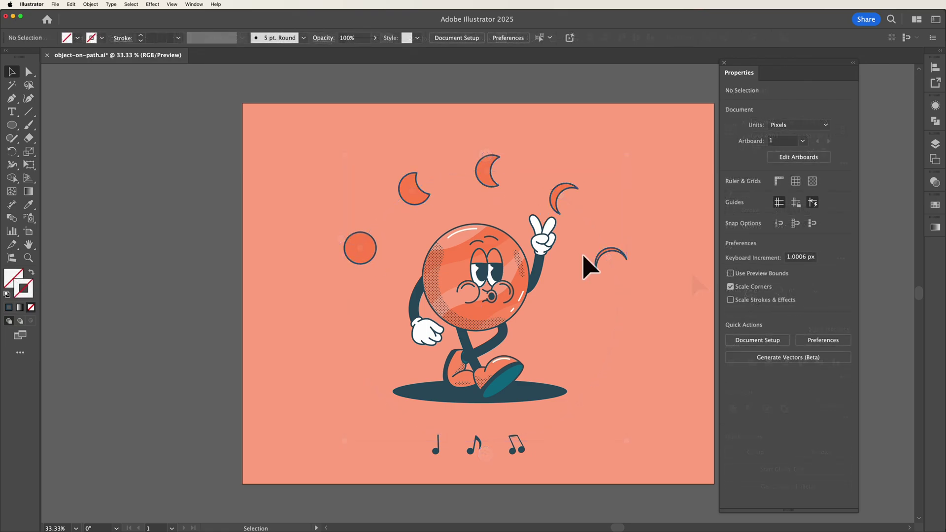
left_click_drag(12, 138, 72, 153)
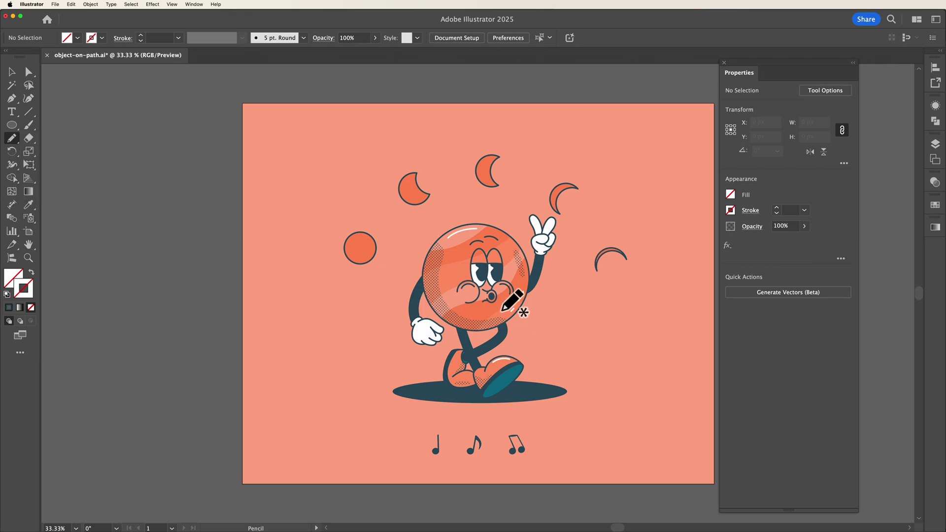
mouse_move(502, 295)
left_mouse_down()
mouse_move(547, 307)
mouse_move(582, 297)
left_mouse_up()
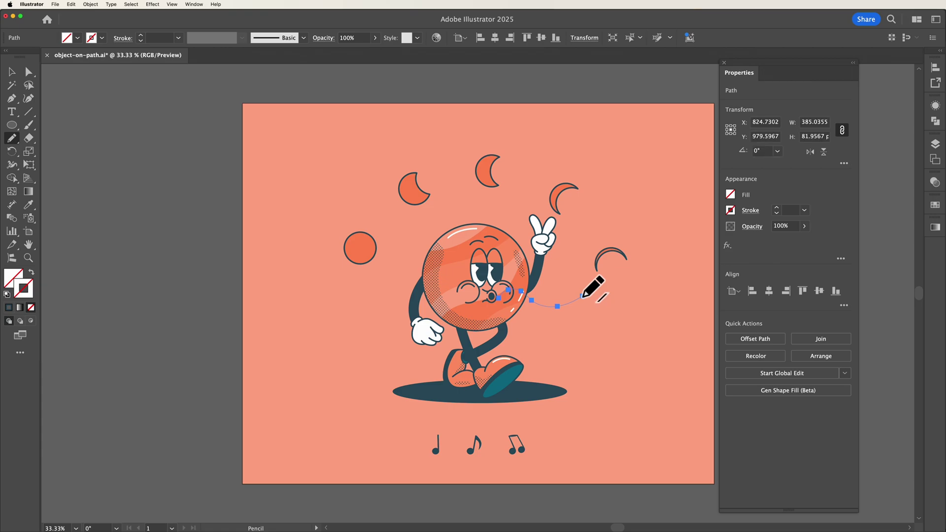
key("v")
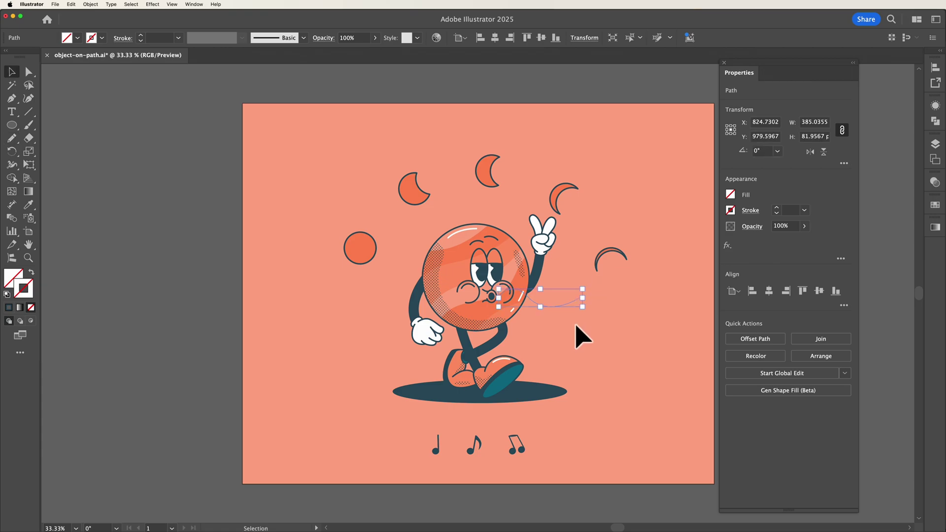
Step: Place the music notes along the curve as objects on a path, spaced closer together
left_click(539, 442, "shift")
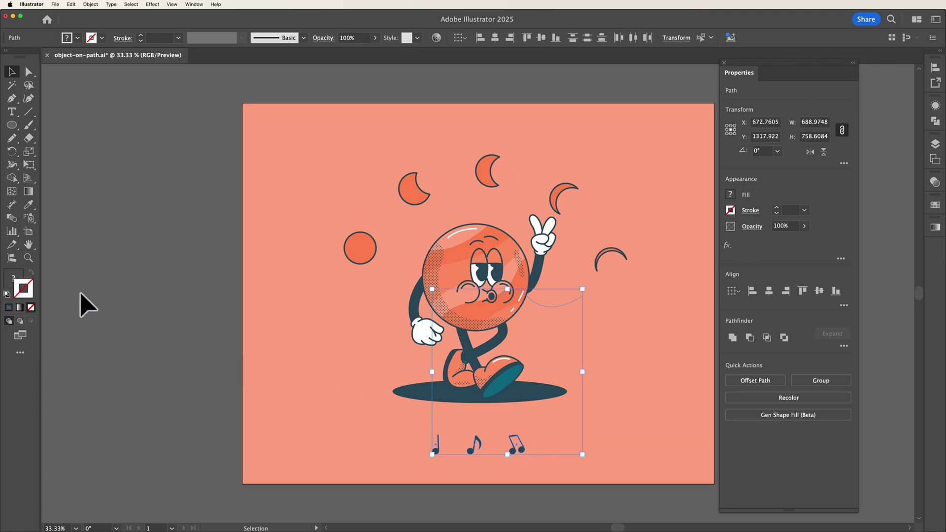
left_click(14, 260)
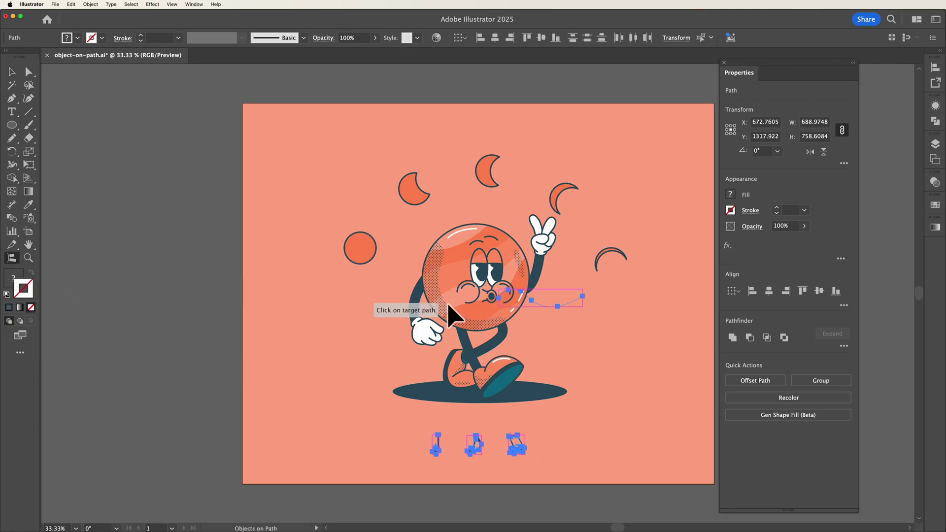
left_click(572, 302)
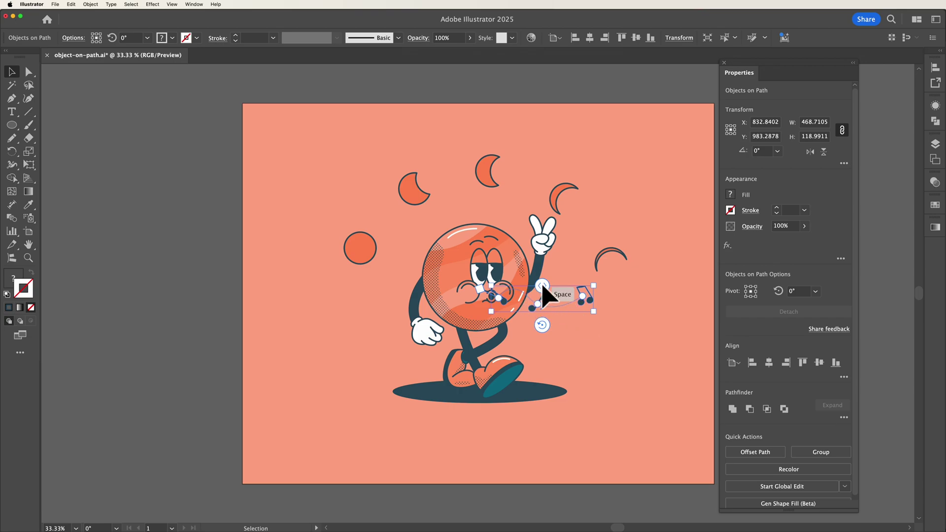
left_click_drag(542, 286, 522, 281)
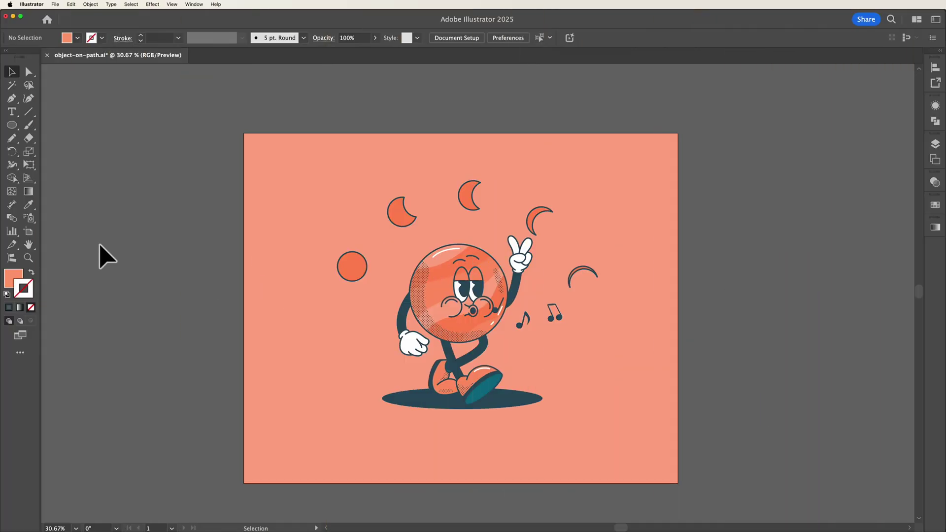
left_click(31, 233)
scroll(595, 178, "right", 5)
scroll(595, 178, "up", 1)
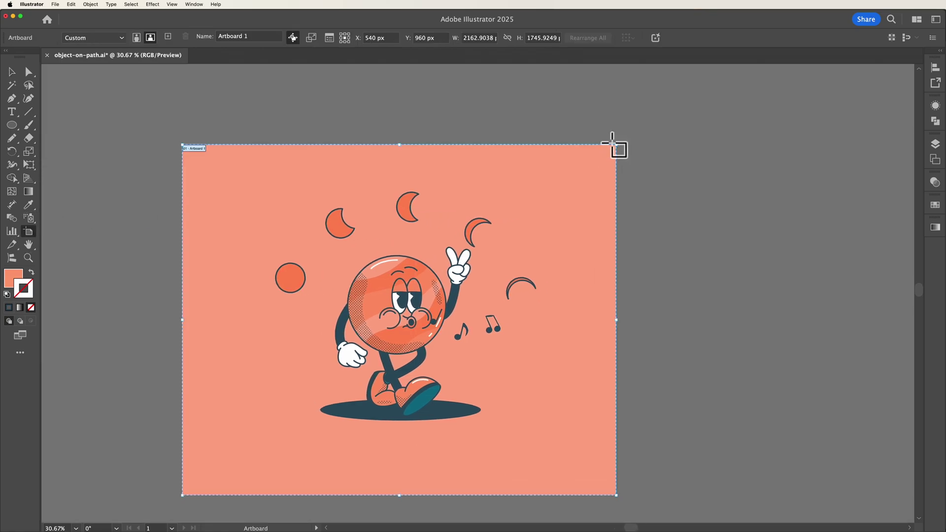
left_click_drag(619, 148, 750, 102)
left_click(12, 72)
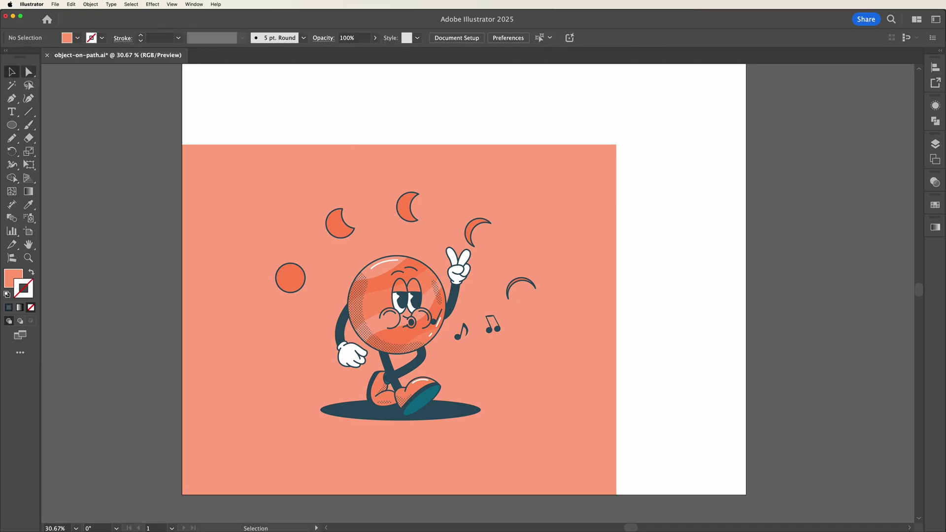
left_click(935, 144)
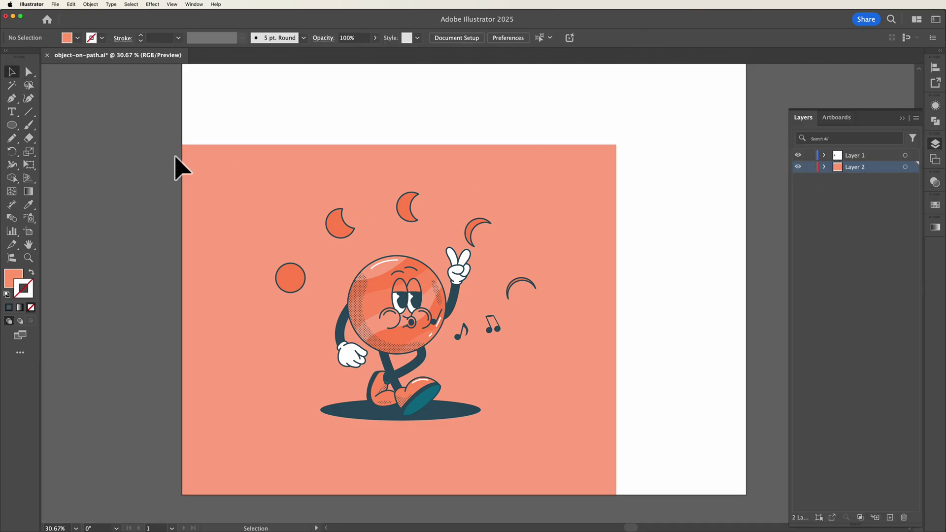
key("super+a")
scroll(611, 449, "up", 2)
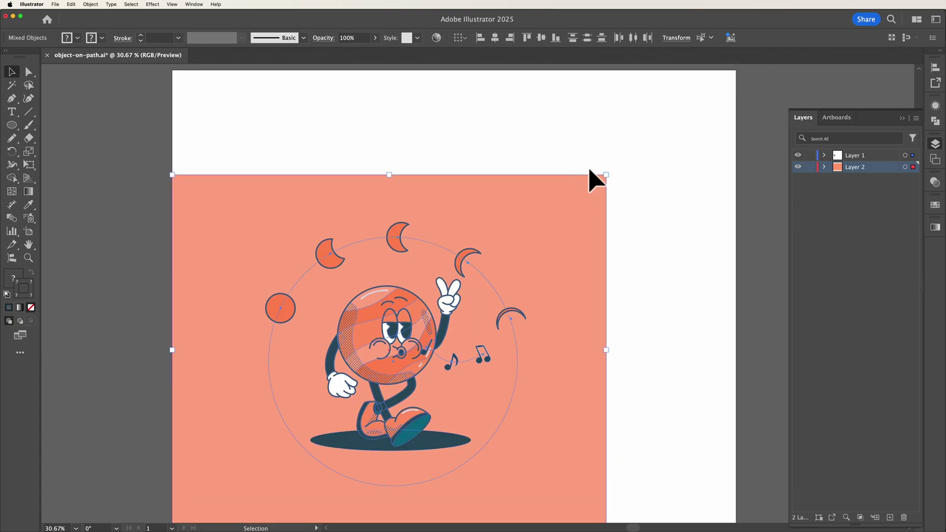
left_click_drag(606, 175, 766, 75)
left_click(754, 133)
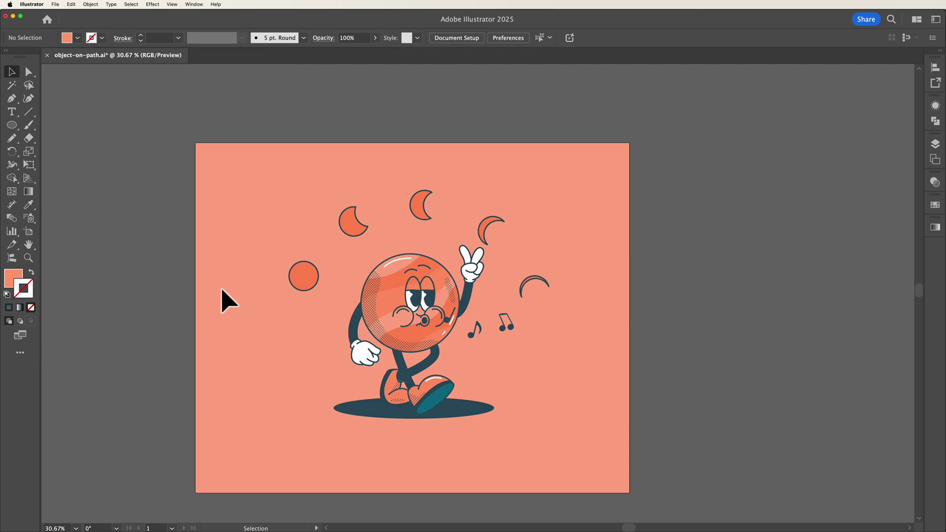
Step: Enable Scale Artwork with Artboard and drag the artboard corner out to about 2572 × 2076 px
left_click(29, 232)
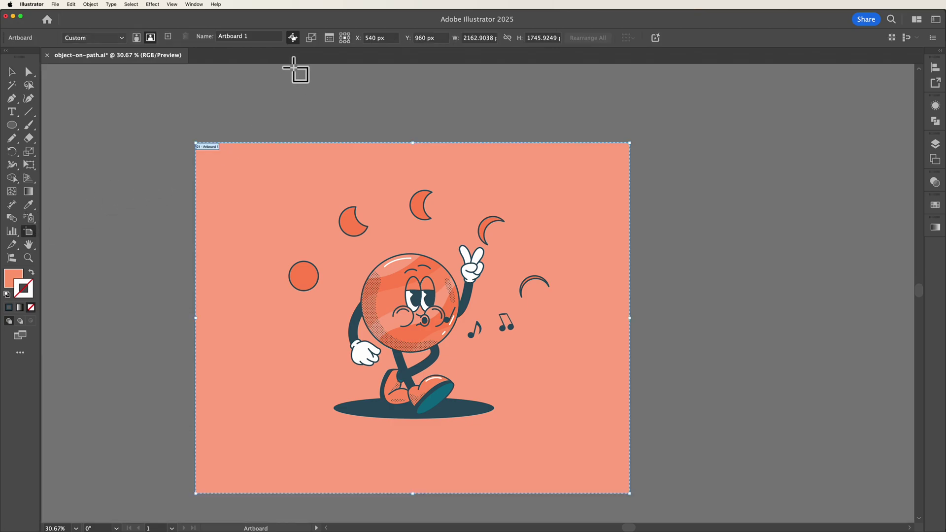
left_click(311, 39)
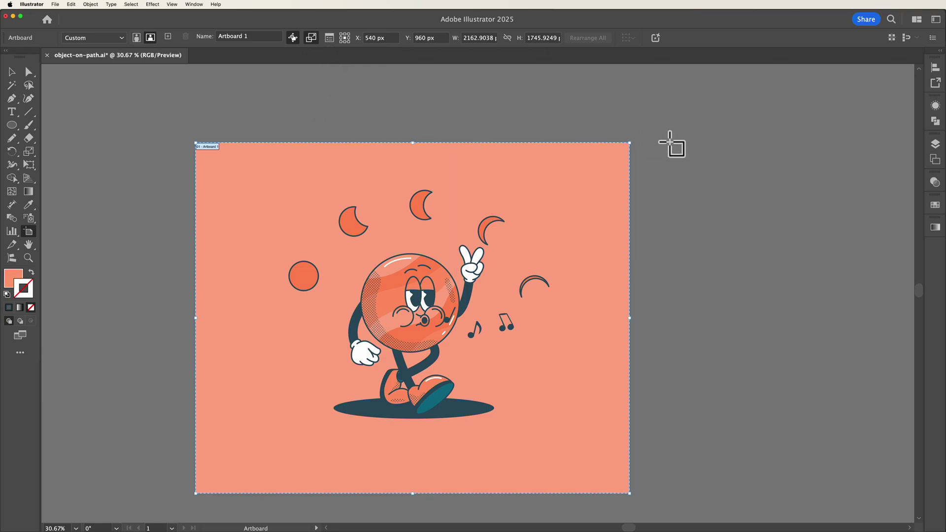
left_click_drag(629, 143, 816, 78)
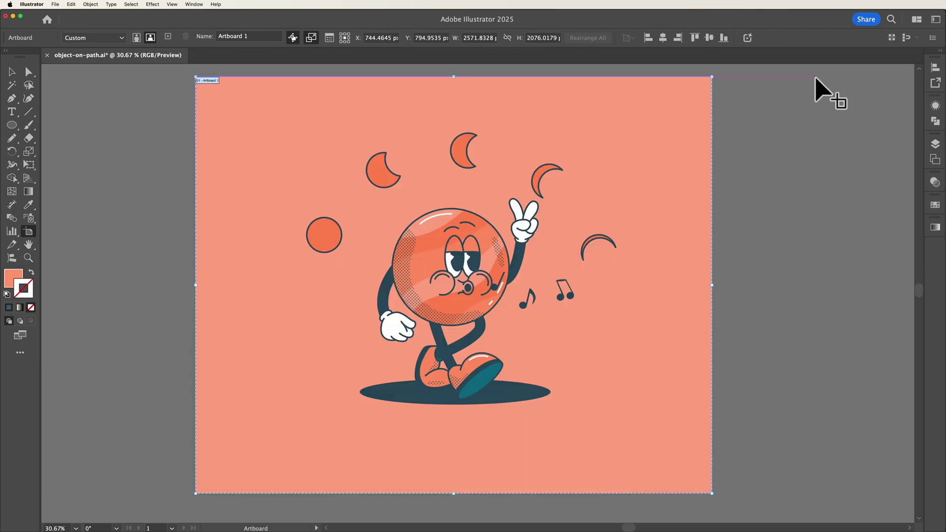